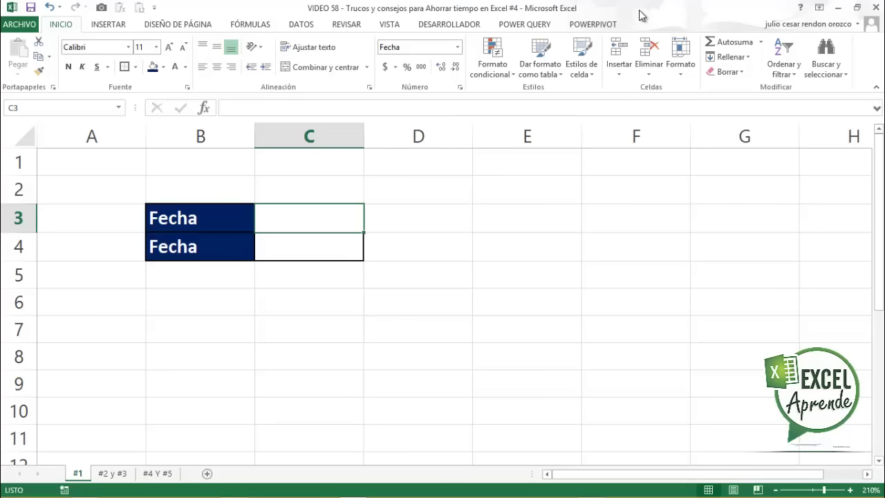
Step: Enter the date 05/01/2016 in cell E5 and check its Fecha number format
{"action": "left_click", "coordinate": [543, 273]}
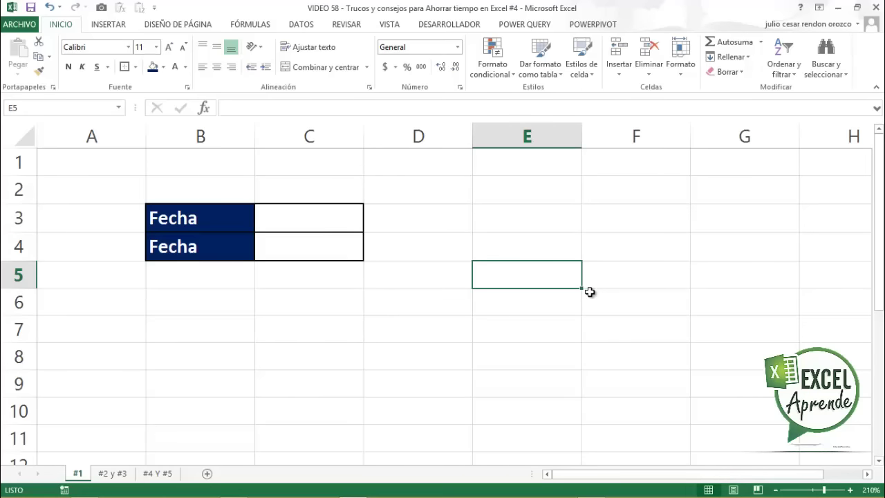
{"action": "type", "text": "05/0"}
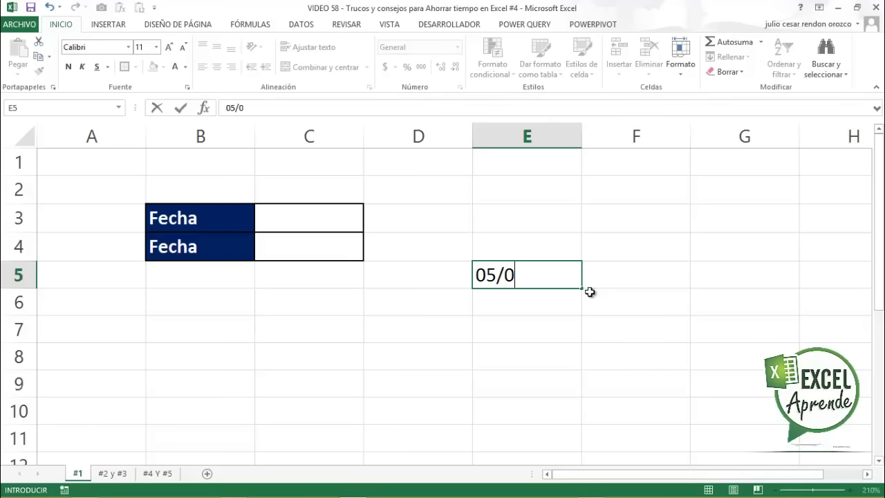
{"action": "type", "text": "1/2"}
{"action": "type", "text": "016"}
{"action": "key", "text": "Return"}
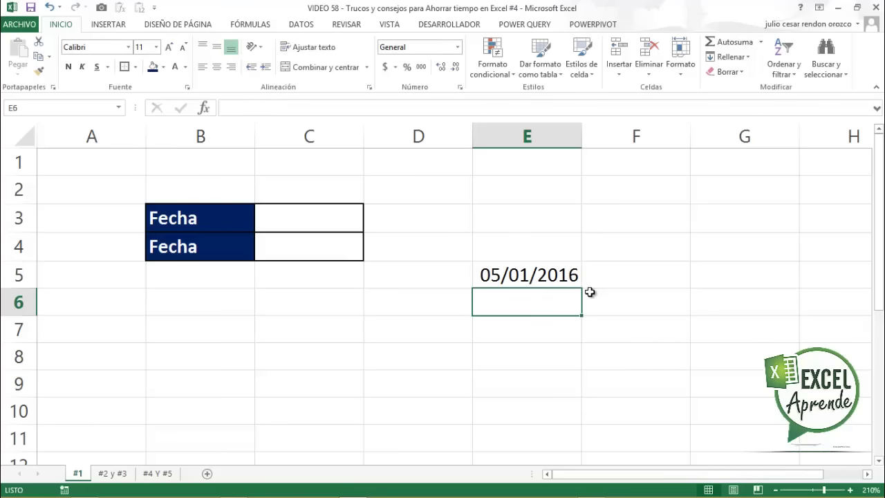
{"action": "left_click", "coordinate": [560, 276]}
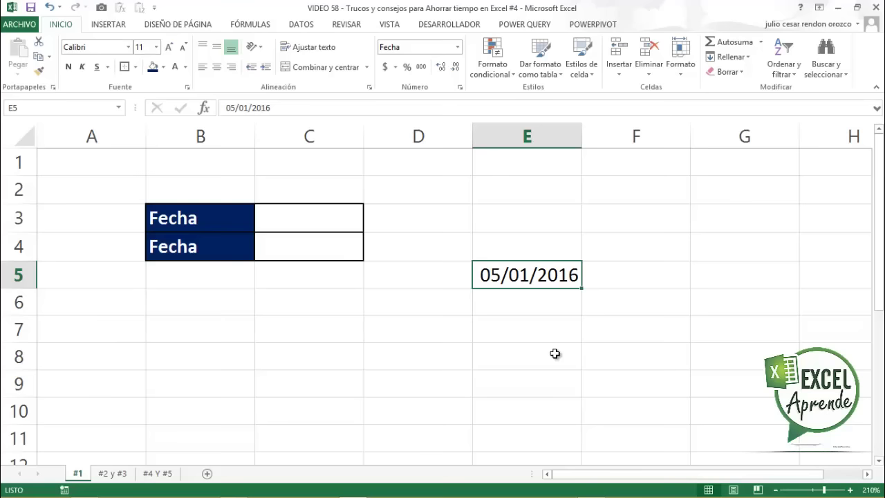
Step: Type 05/01 into C3 and C4, giving 05/01/2016 and 05-ene, then recheck C4's format
{"action": "left_click", "coordinate": [318, 225]}
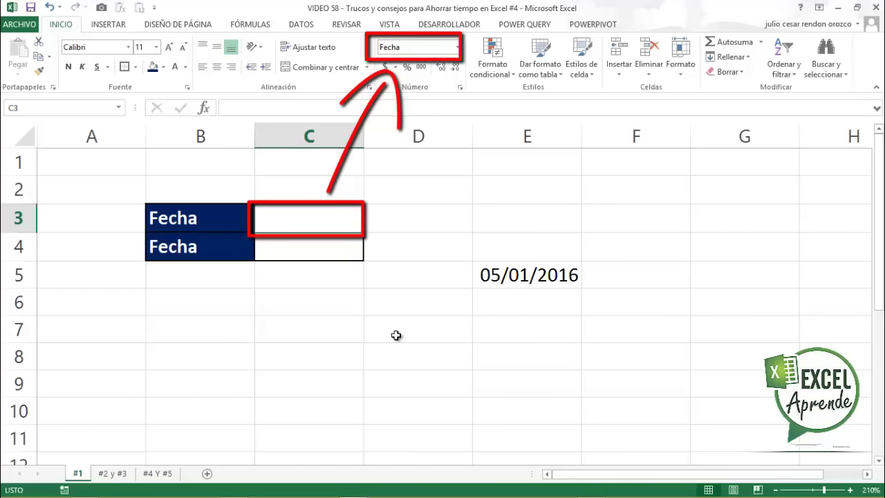
{"action": "type", "text": "05"}
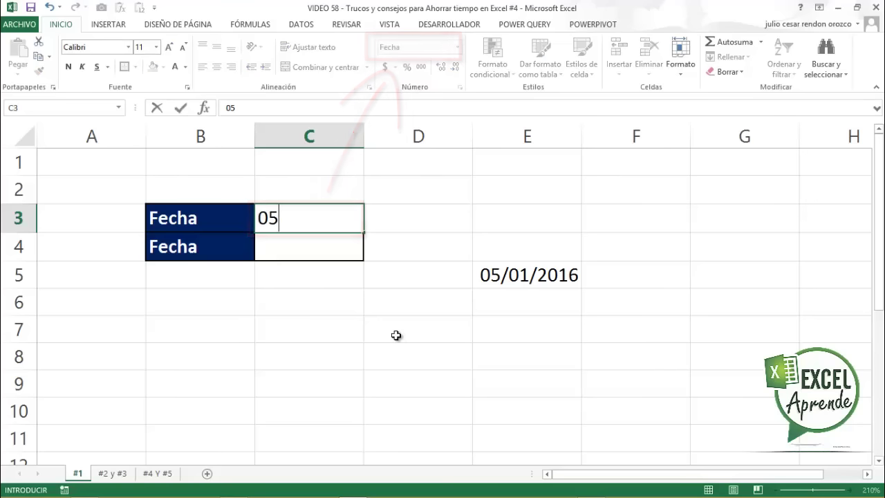
{"action": "type", "text": "/01"}
{"action": "key", "text": "Return"}
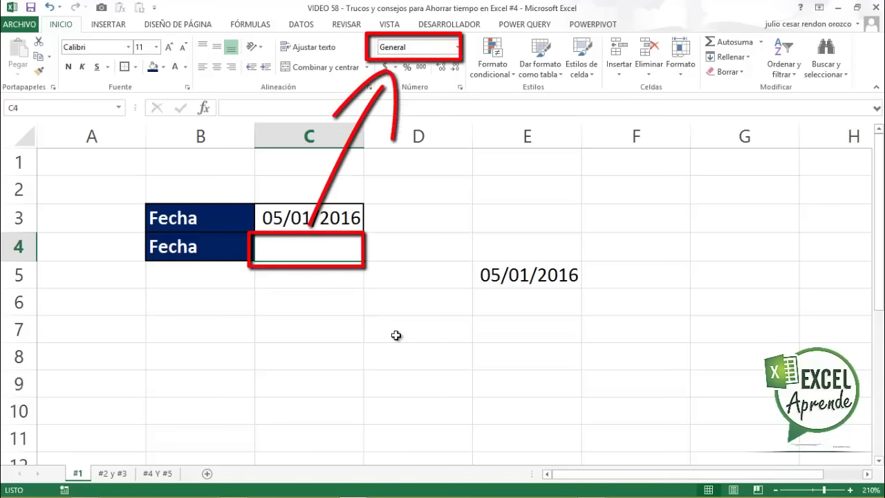
{"action": "type", "text": "05/"}
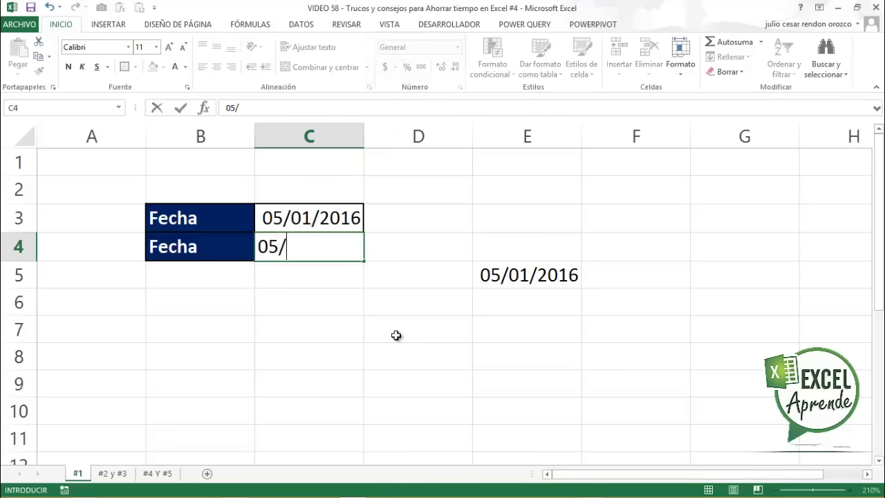
{"action": "type", "text": "01"}
{"action": "key", "text": "Return"}
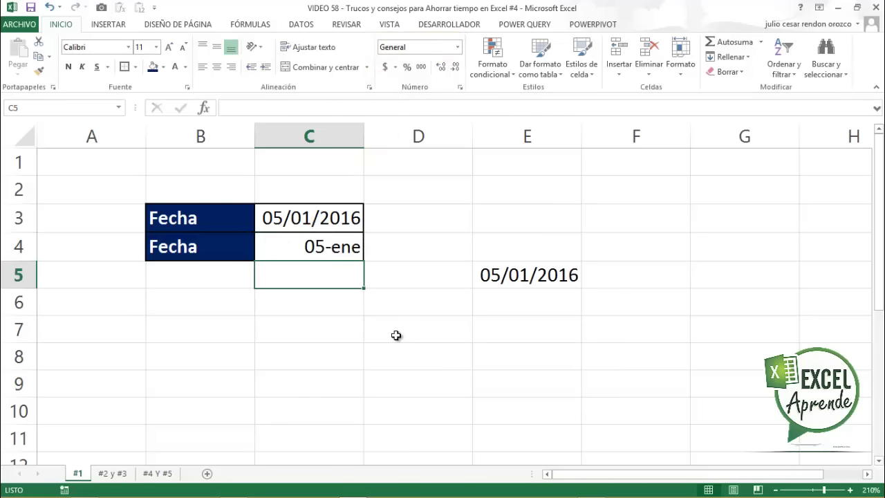
{"action": "key", "text": "Up"}
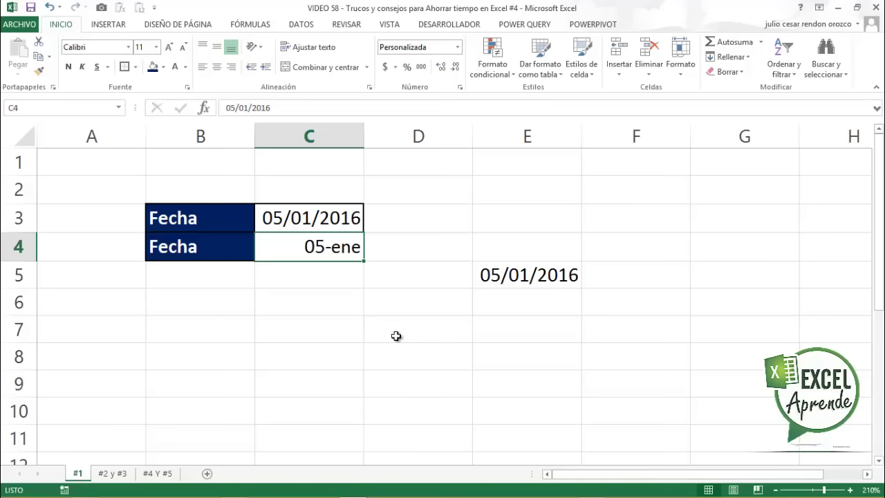
Step: Switch to the '#2 y #3' sheet containing the Identificación ID column
{"action": "left_click", "coordinate": [115, 474]}
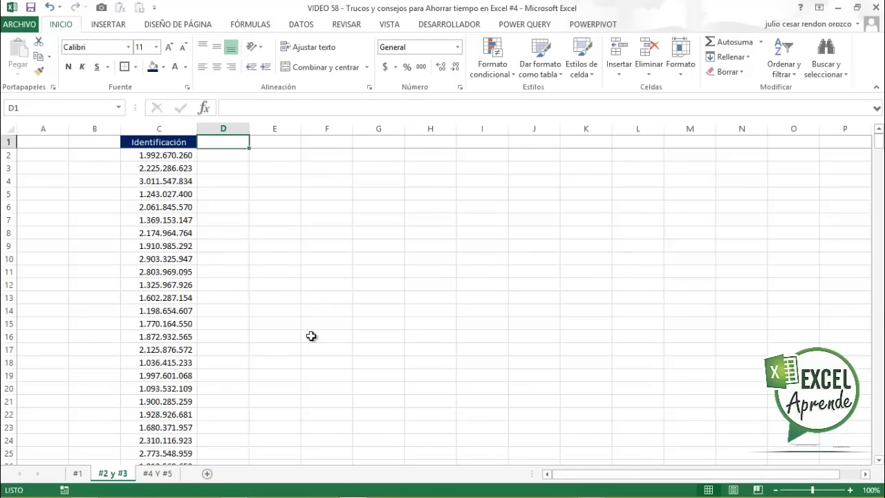
Step: Select C2:C500 and apply a Duplicate Values rule with the default light red fill and dark red text
{"action": "left_click", "coordinate": [150, 158]}
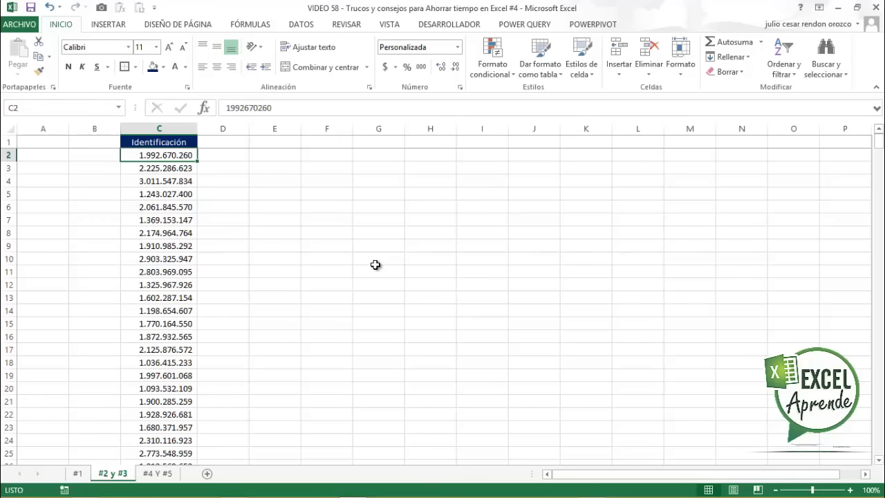
{"action": "key", "text": "ctrl+shift+Down"}
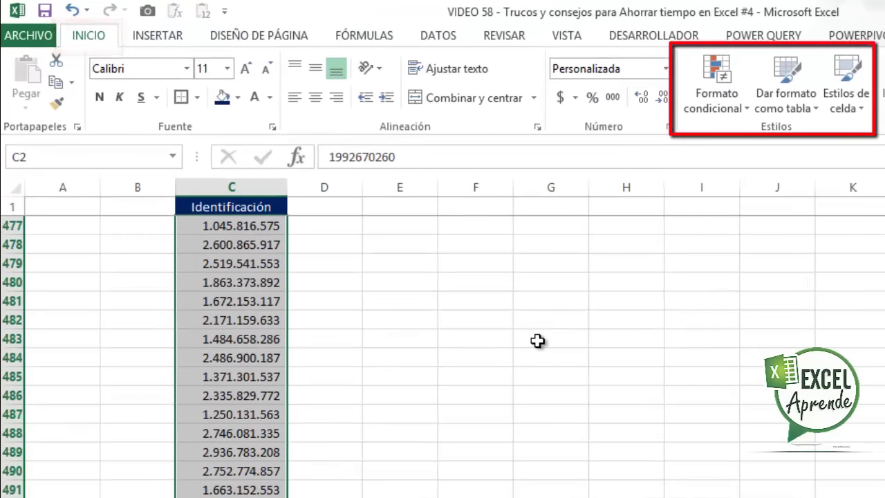
{"action": "left_click", "coordinate": [716, 105]}
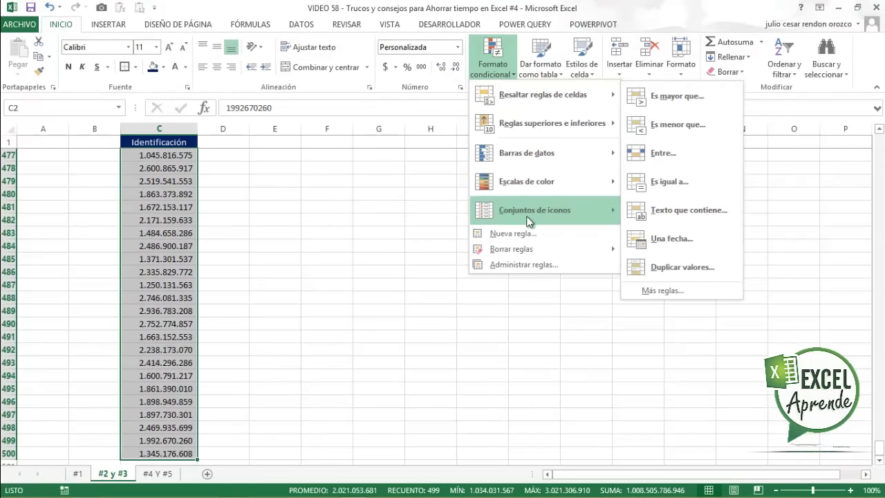
{"action": "mouse_move", "coordinate": [525, 101]}
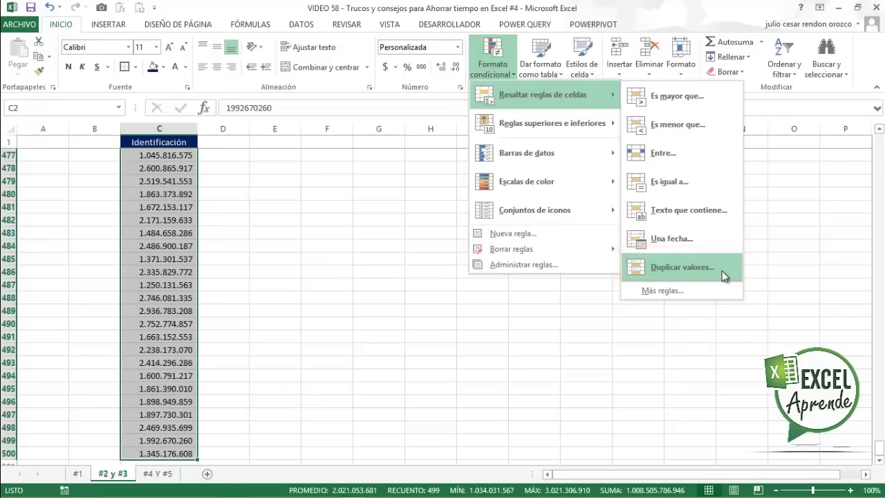
{"action": "left_click", "coordinate": [722, 268]}
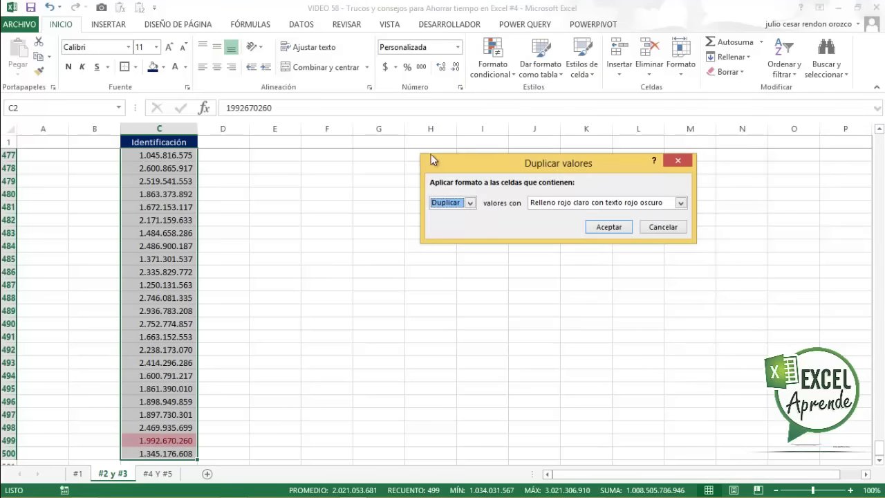
{"action": "left_click_drag", "start_coordinate": [430, 158], "coordinate": [307, 154]}
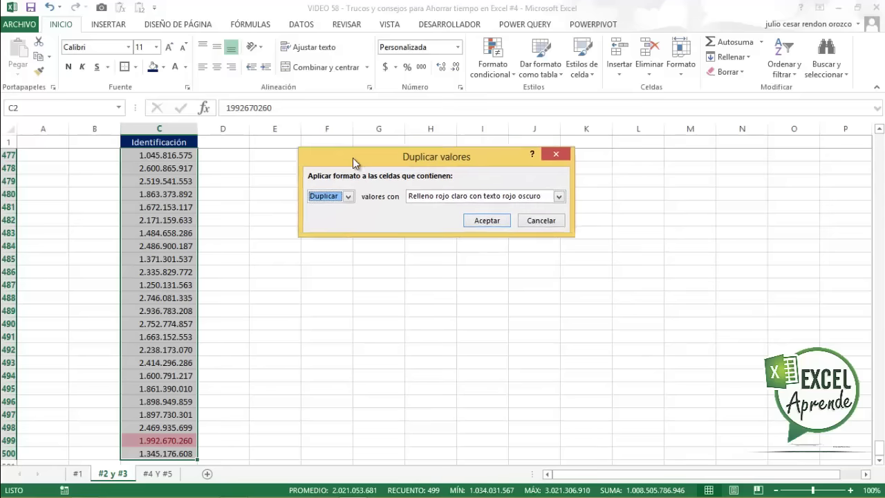
{"action": "left_click", "coordinate": [345, 198]}
{"action": "left_click", "coordinate": [348, 199]}
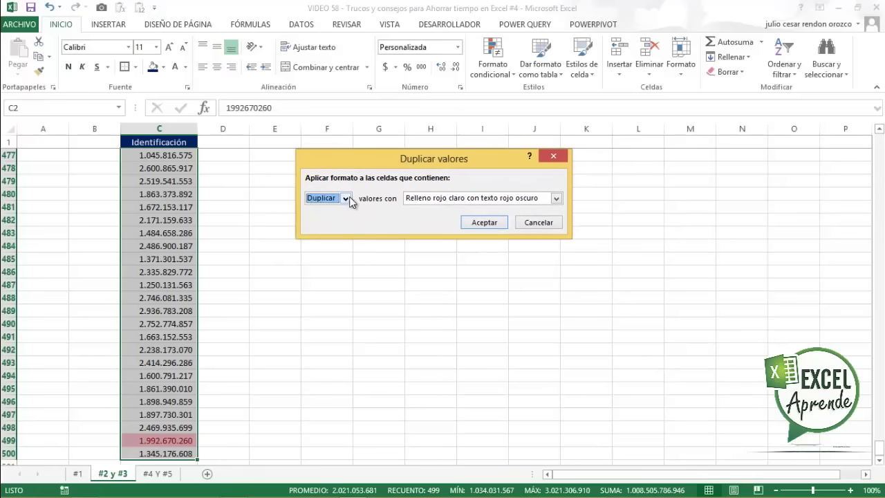
{"action": "left_click", "coordinate": [482, 223]}
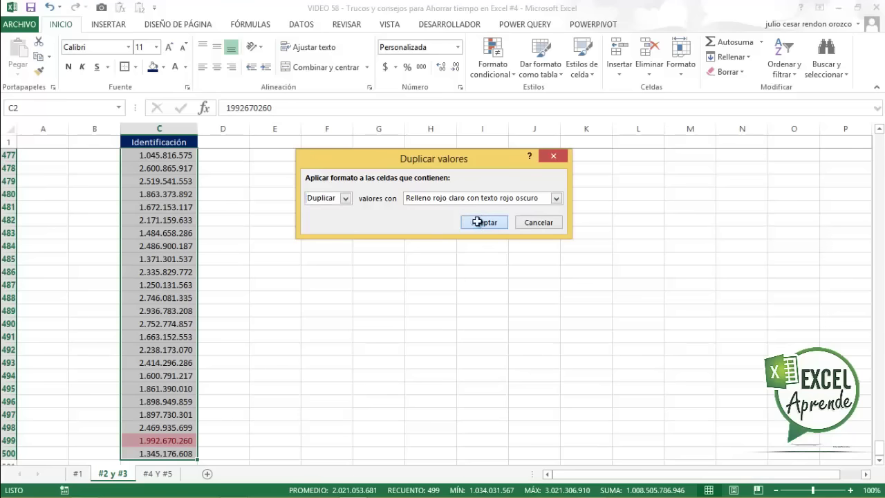
Step: Inspect the highlighted duplicate in C499, then return to the Identificación header in C1
{"action": "left_click", "coordinate": [168, 441]}
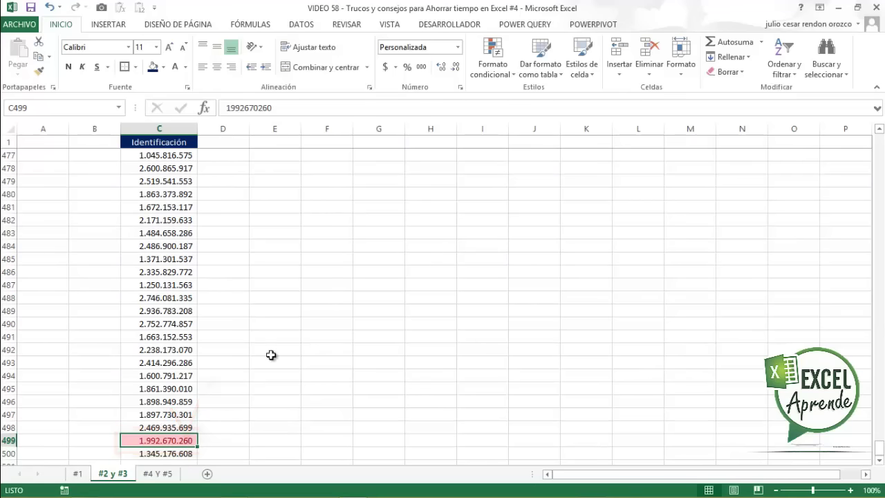
{"action": "scroll", "coordinate": [173, 377], "scroll_direction": "down", "scroll_amount": 7}
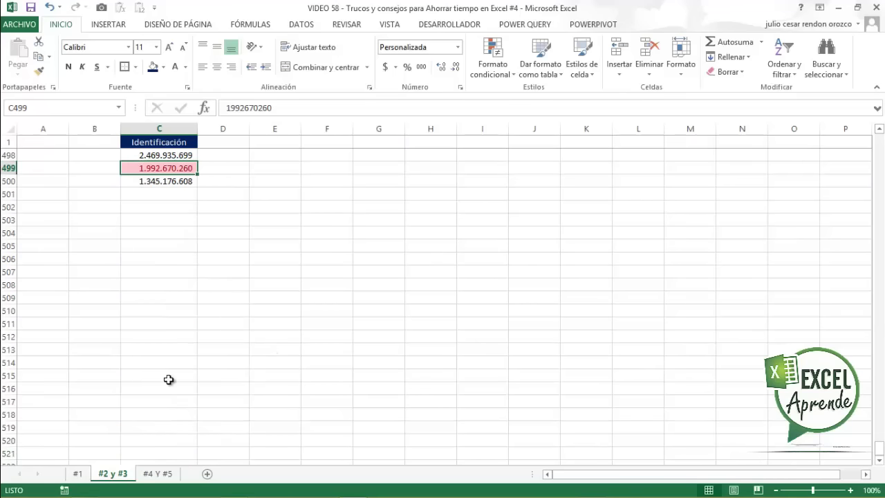
{"action": "scroll", "coordinate": [168, 378], "scroll_direction": "down", "scroll_amount": 1}
{"action": "scroll", "coordinate": [168, 376], "scroll_direction": "up", "scroll_amount": 8}
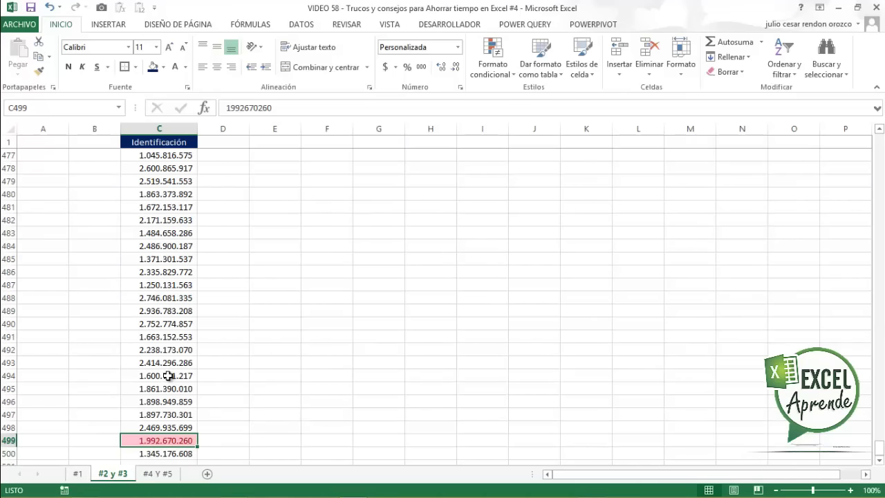
{"action": "key", "text": "ctrl+Up"}
{"action": "key", "text": "Down"}
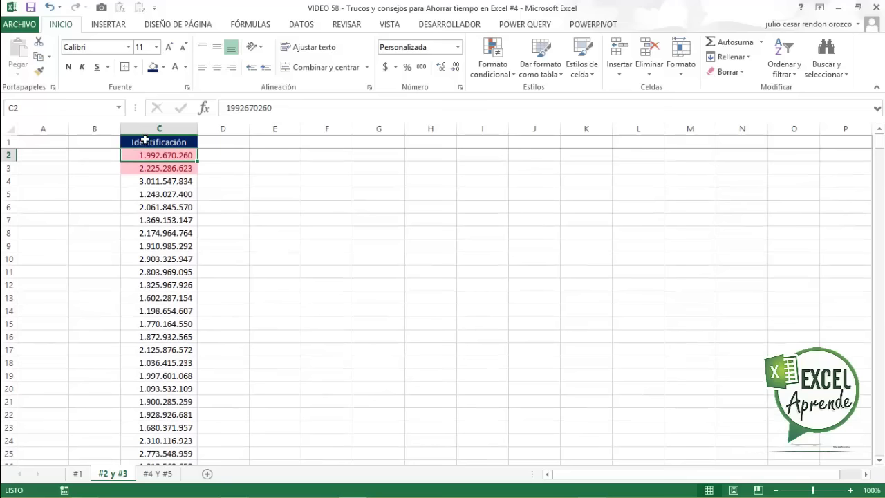
{"action": "left_click", "coordinate": [145, 141]}
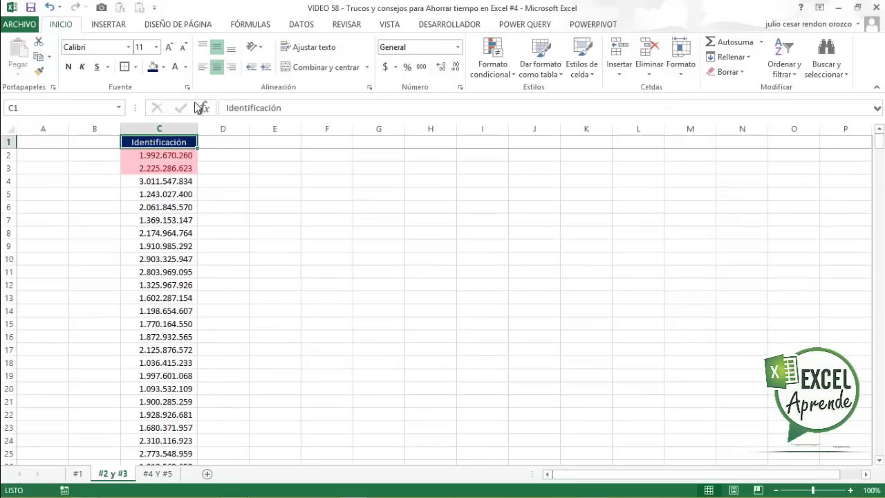
Step: Filter Identificación by the pink highlight colour to list the duplicates, then clear the filter
{"action": "left_click", "coordinate": [295, 27]}
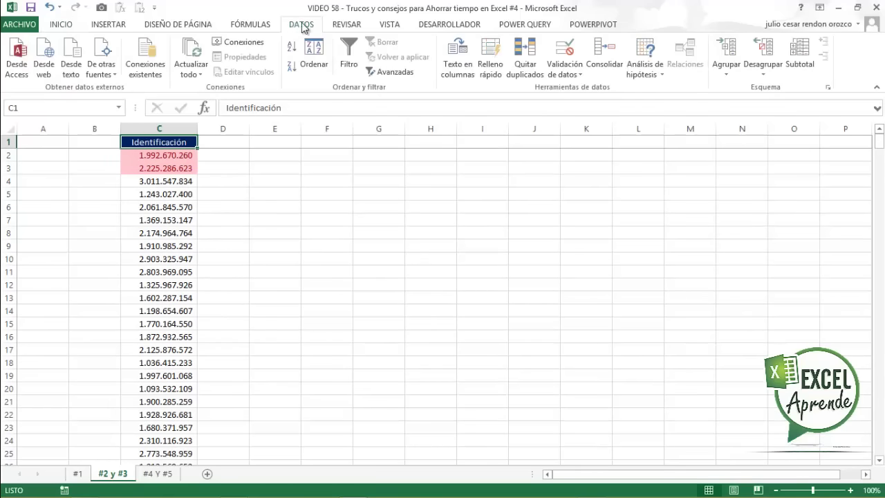
{"action": "left_click", "coordinate": [348, 43]}
{"action": "left_click", "coordinate": [190, 144]}
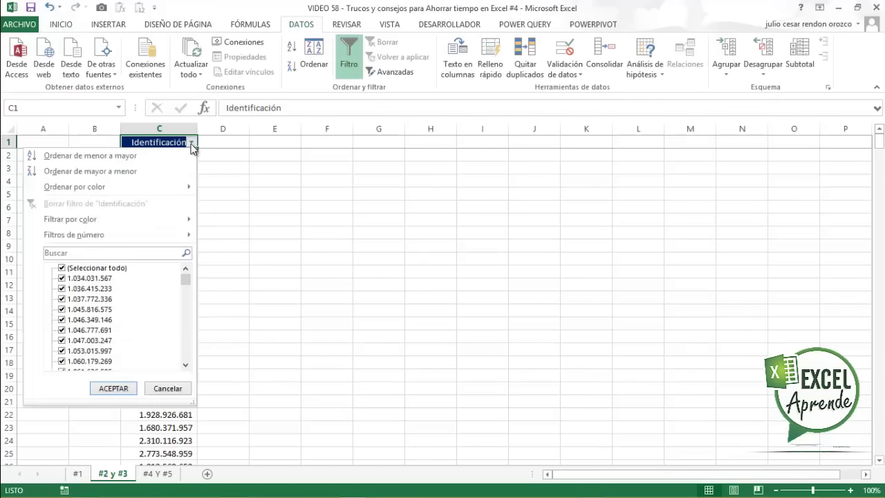
{"action": "mouse_move", "coordinate": [153, 224]}
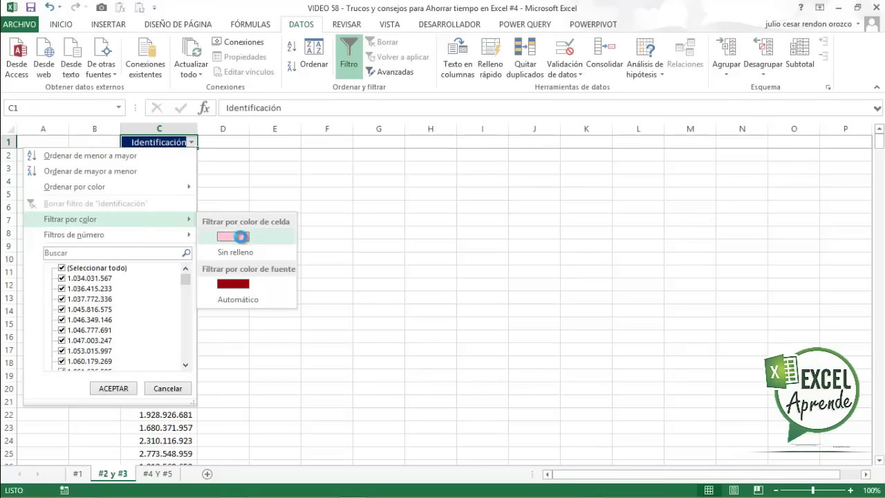
{"action": "left_click", "coordinate": [233, 236]}
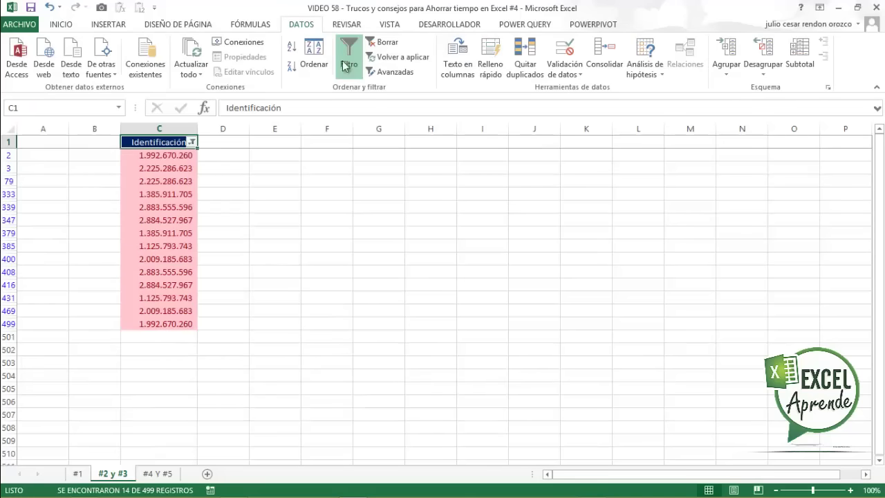
{"action": "left_click", "coordinate": [386, 43]}
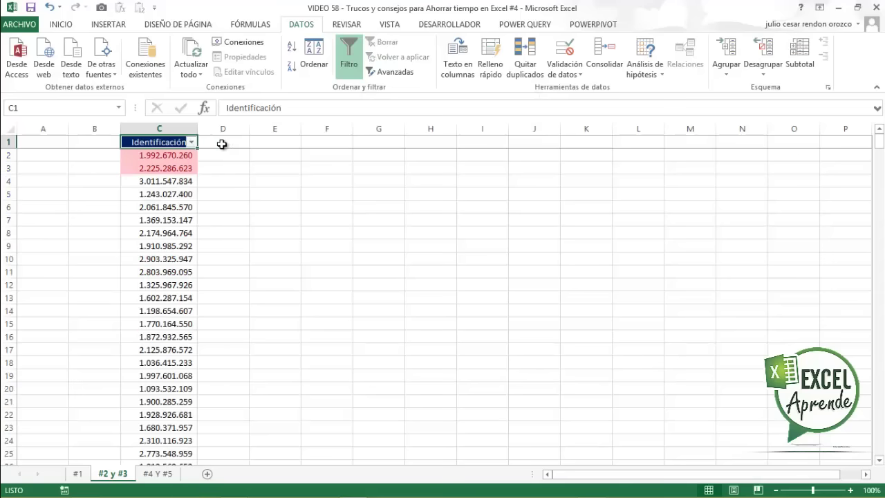
{"action": "left_click", "coordinate": [222, 142]}
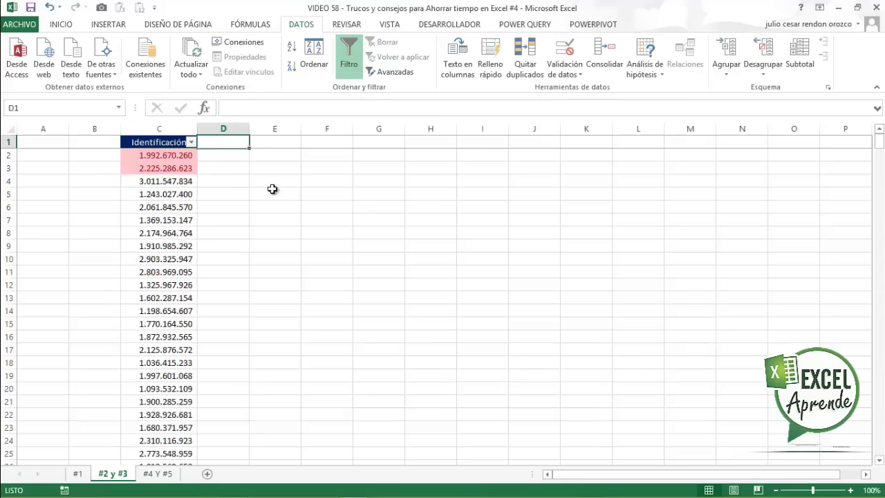
Step: Enter =CONTAR.SI($C$2:$C$500;C2) in D2 with an absolute ID range
{"action": "left_click", "coordinate": [222, 157]}
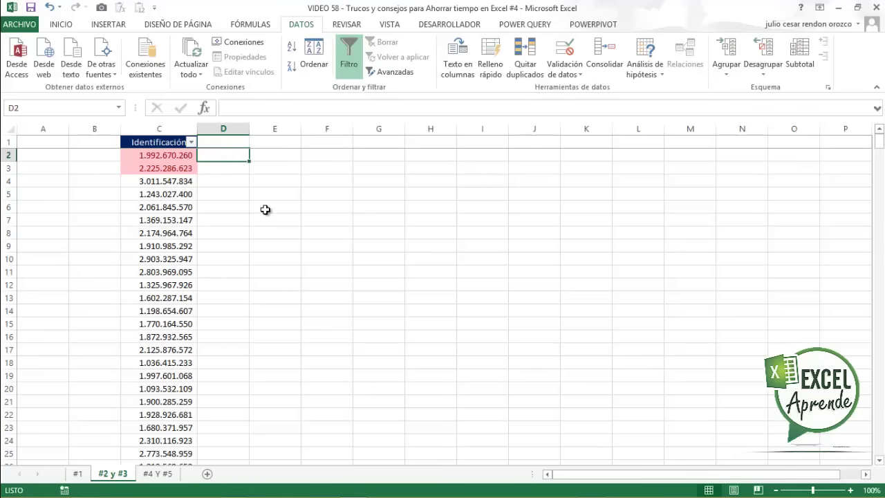
{"action": "type", "text": "="}
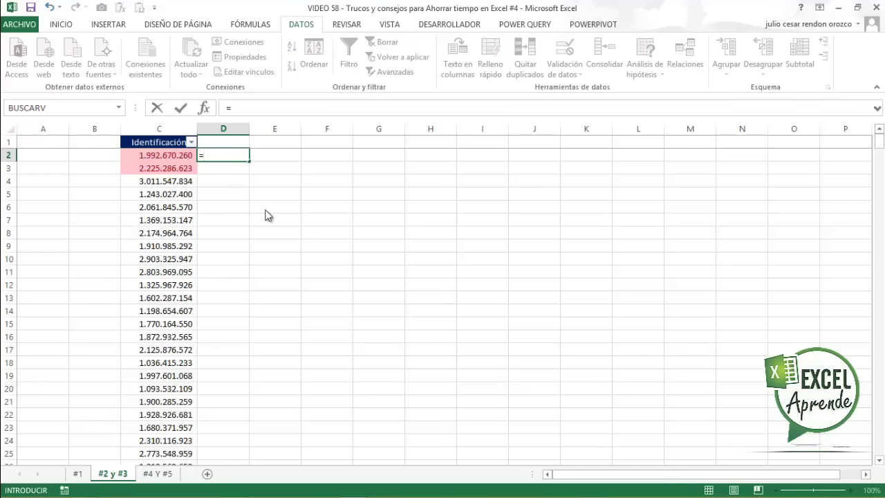
{"action": "type", "text": "conta"}
{"action": "key", "text": "Down"}
{"action": "key", "text": "Down"}
{"action": "key", "text": "Tab"}
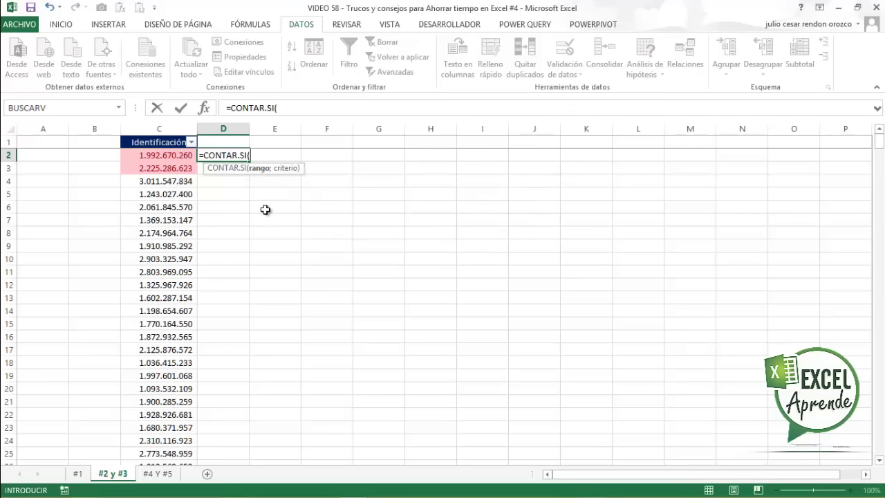
{"action": "key", "text": "Left"}
{"action": "key", "text": "ctrl+shift+Down"}
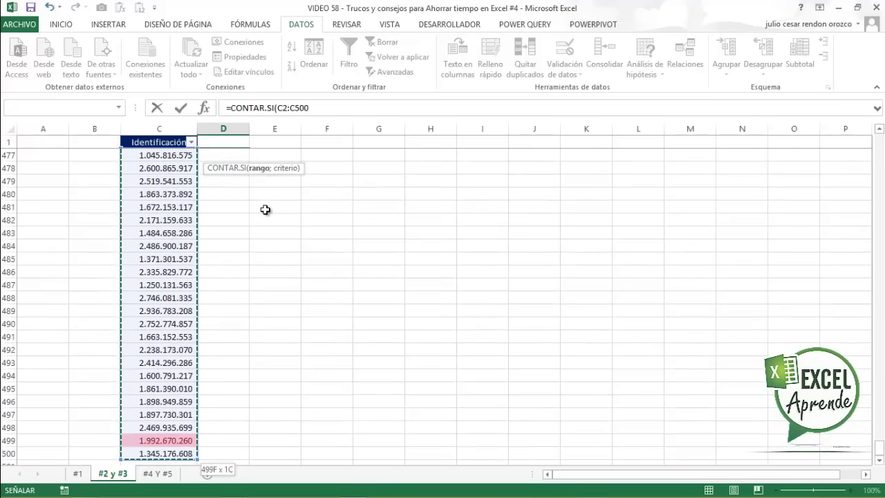
{"action": "key", "text": "F4"}
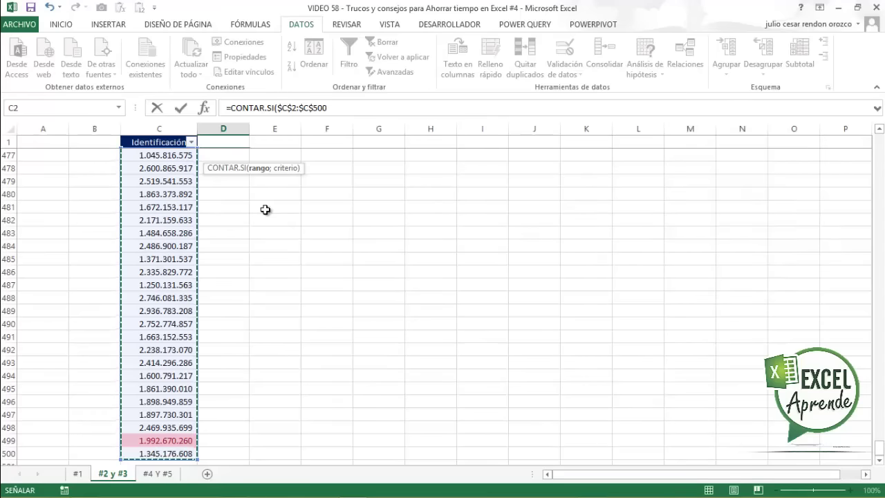
{"action": "type", "text": ";"}
{"action": "key", "text": "Left"}
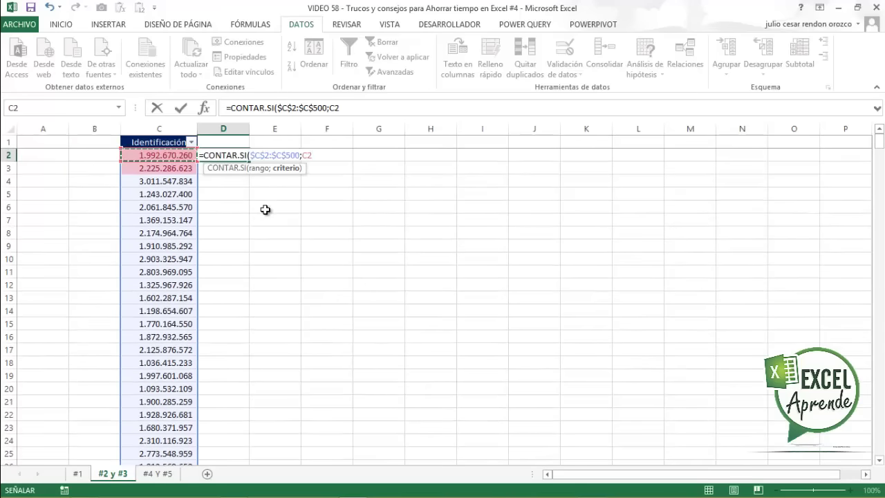
{"action": "type", "text": ")"}
{"action": "key", "text": "Return"}
Step: Copy the count formula down column D with a fill-handle double-click
{"action": "key", "text": "Up"}
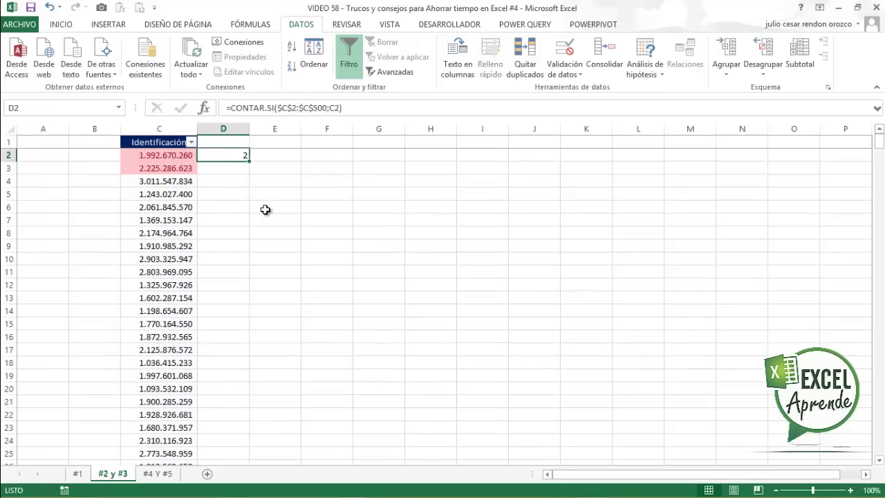
{"action": "double_click", "coordinate": [251, 161]}
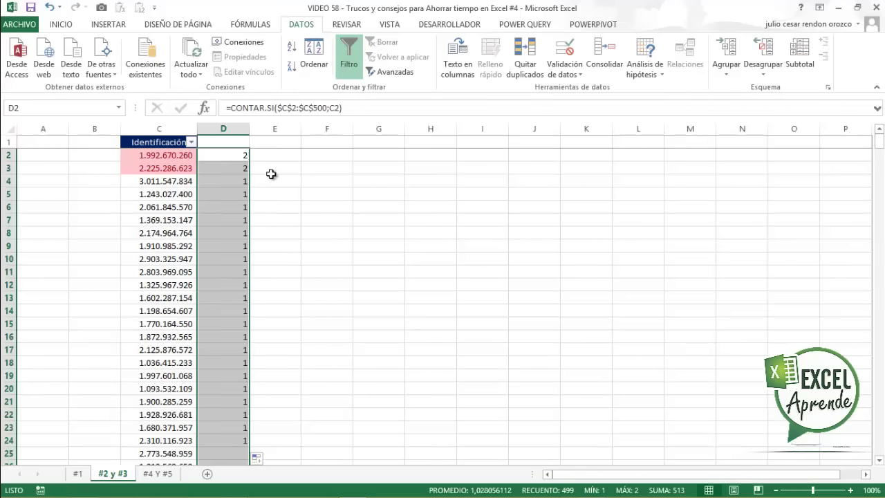
{"action": "left_click", "coordinate": [231, 156]}
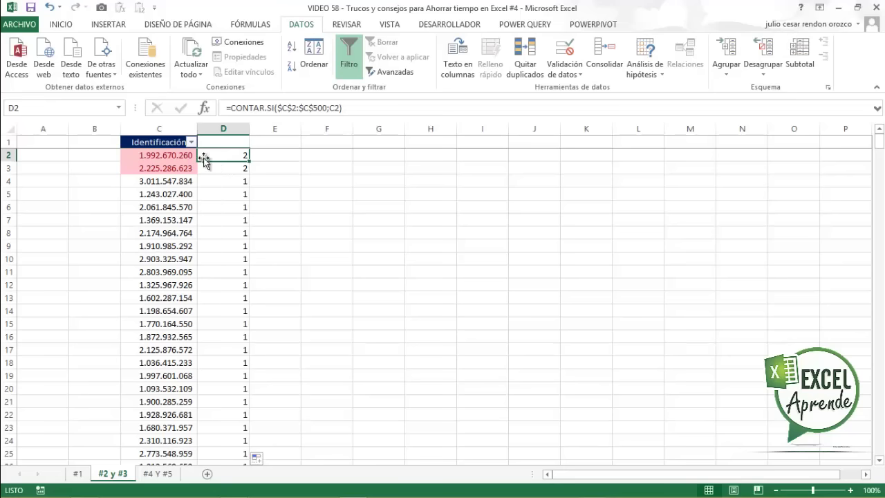
Step: Add filters to C1:D1 and filter column D to show only IDs counted 2
{"action": "left_click_drag", "start_coordinate": [172, 143], "coordinate": [222, 143]}
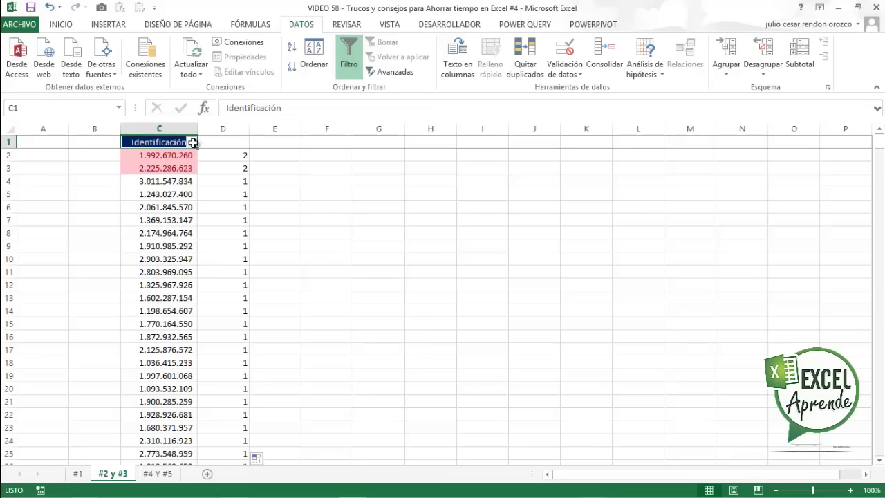
{"action": "left_click", "coordinate": [349, 59]}
{"action": "left_click", "coordinate": [349, 59]}
{"action": "left_click", "coordinate": [224, 143]}
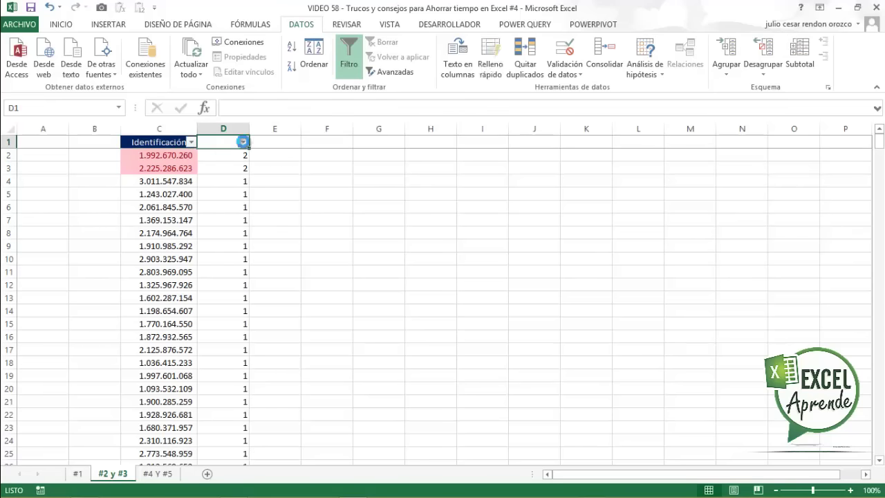
{"action": "left_click", "coordinate": [243, 141]}
{"action": "left_click", "coordinate": [114, 279]}
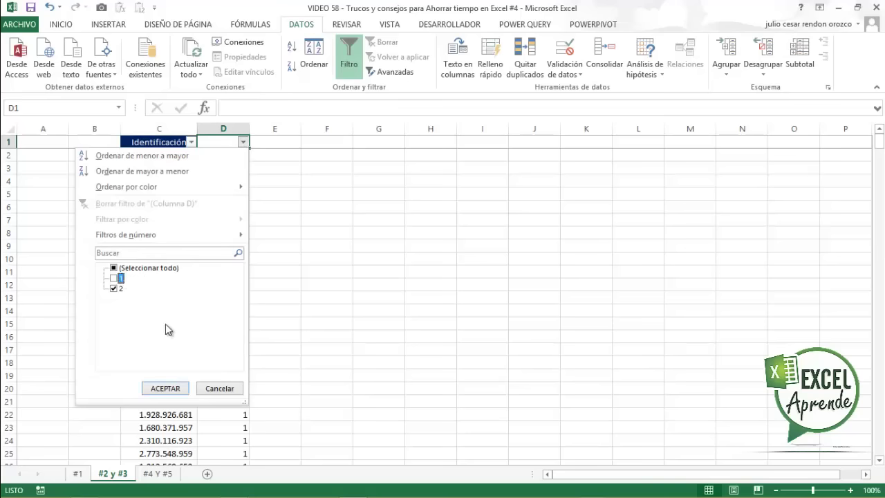
{"action": "left_click", "coordinate": [165, 388]}
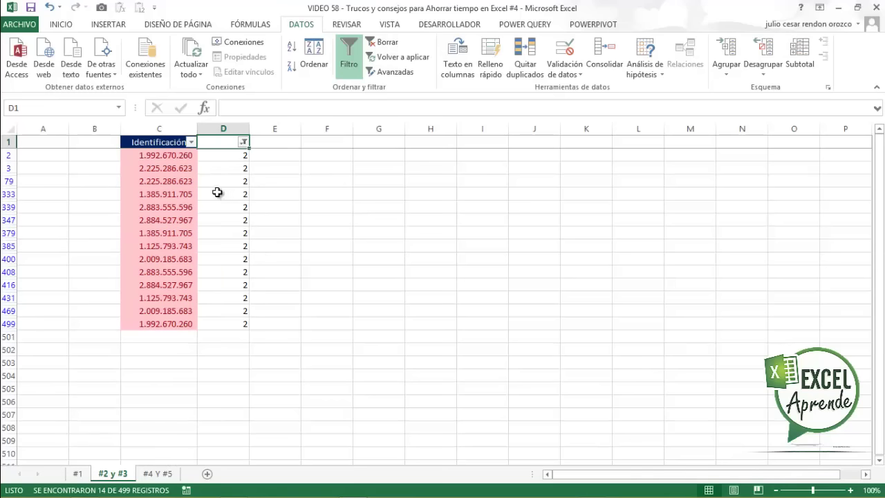
Step: Filter by C2's ID value to see its matching rows, then clear all filters
{"action": "left_click", "coordinate": [173, 155]}
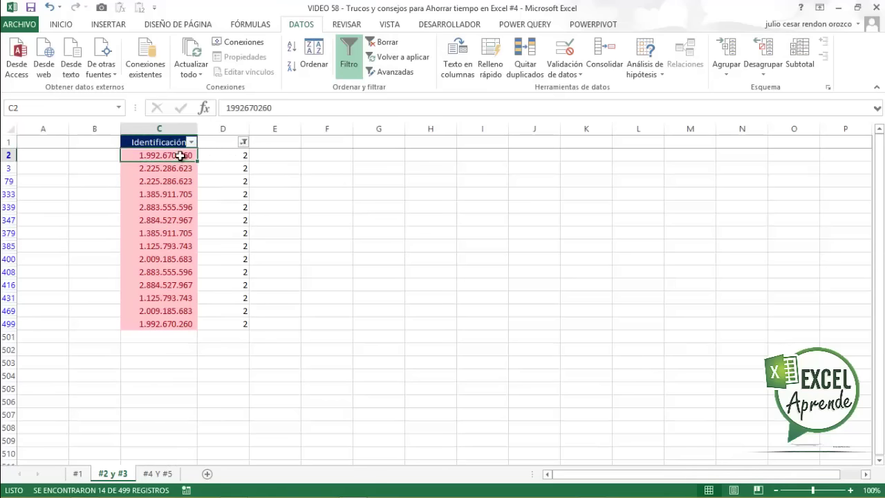
{"action": "right_click", "coordinate": [180, 155]}
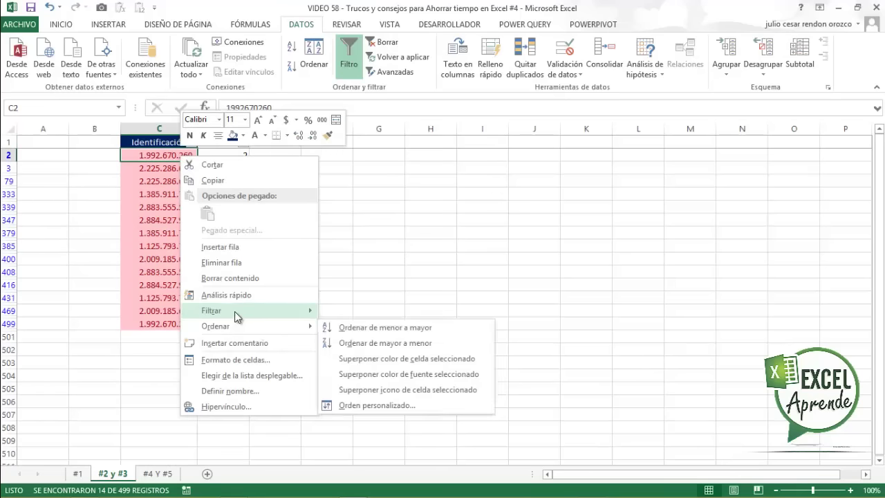
{"action": "mouse_move", "coordinate": [236, 309]}
{"action": "left_click", "coordinate": [455, 346]}
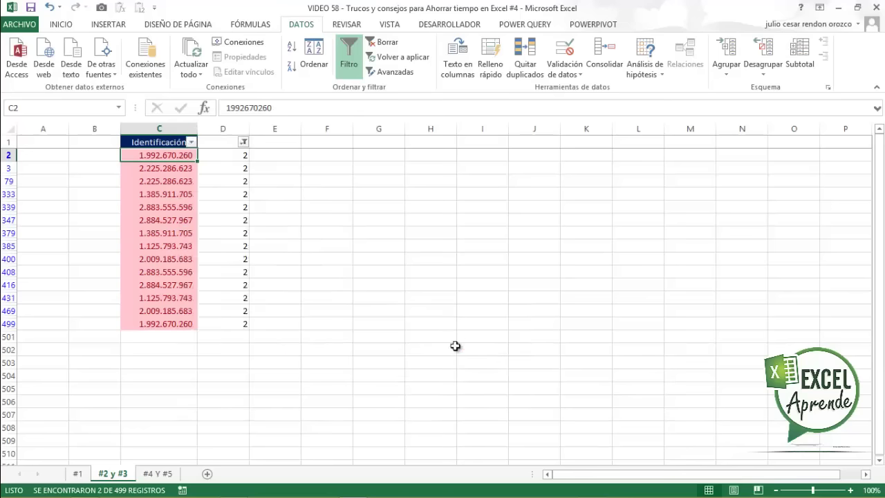
{"action": "left_click_drag", "start_coordinate": [183, 158], "coordinate": [207, 169]}
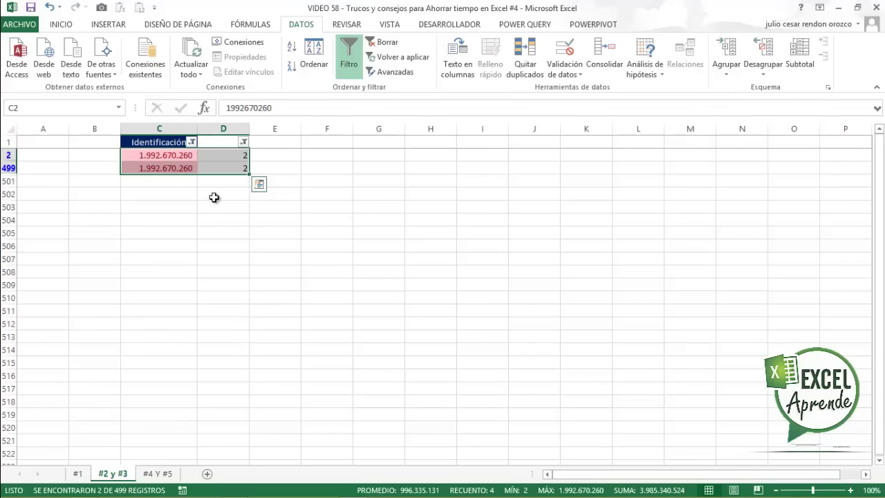
{"action": "left_click", "coordinate": [177, 141]}
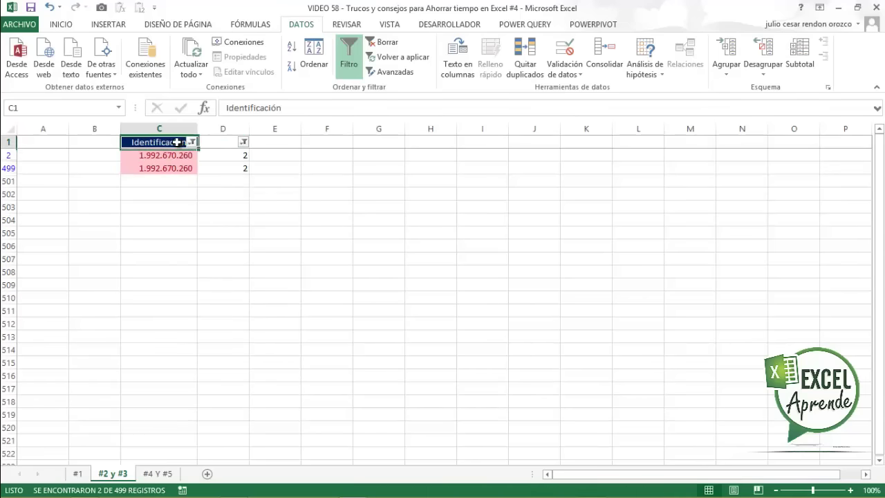
{"action": "left_click", "coordinate": [382, 42]}
{"action": "left_click", "coordinate": [216, 141]}
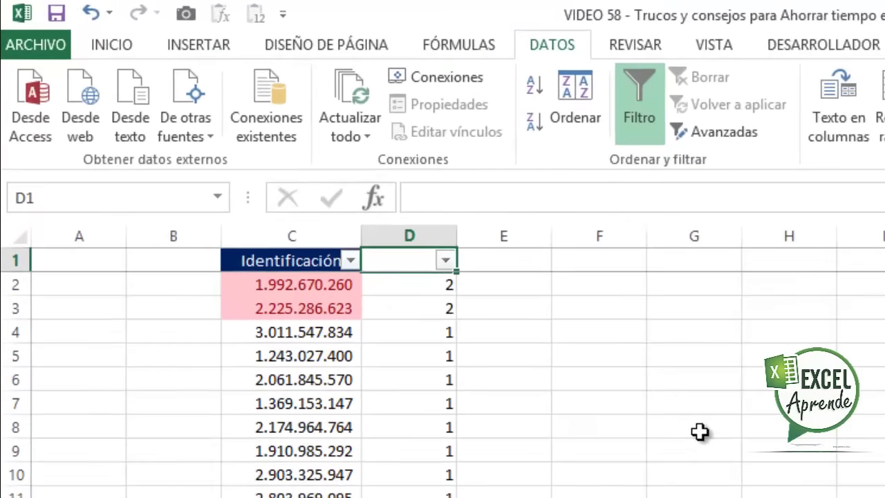
Step: Title D1 'Campor Repetidos' and widen column D to show the full heading
{"action": "type", "text": "C"}
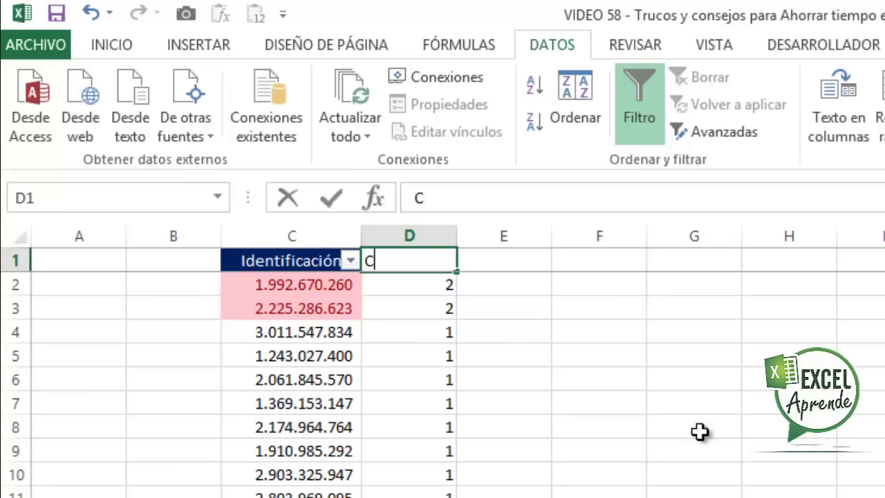
{"action": "type", "text": "ampor "}
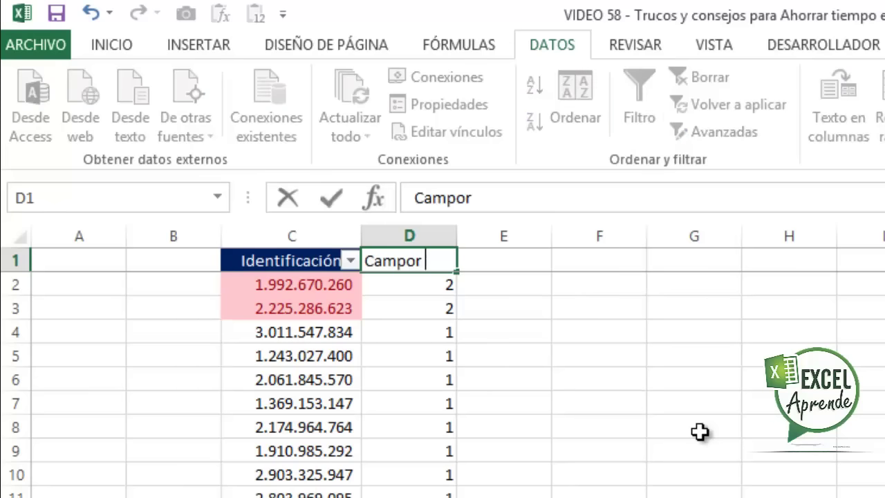
{"action": "type", "text": "Repeti"}
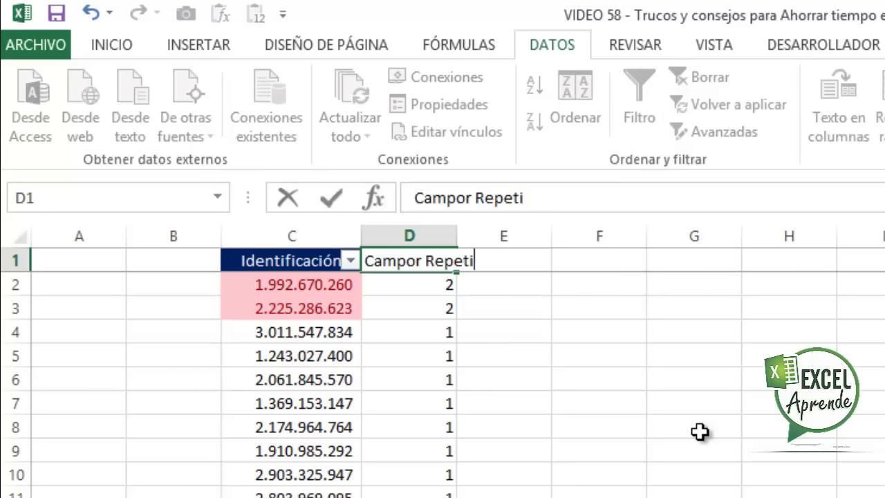
{"action": "type", "text": "dos"}
{"action": "key", "text": "ctrl+Return"}
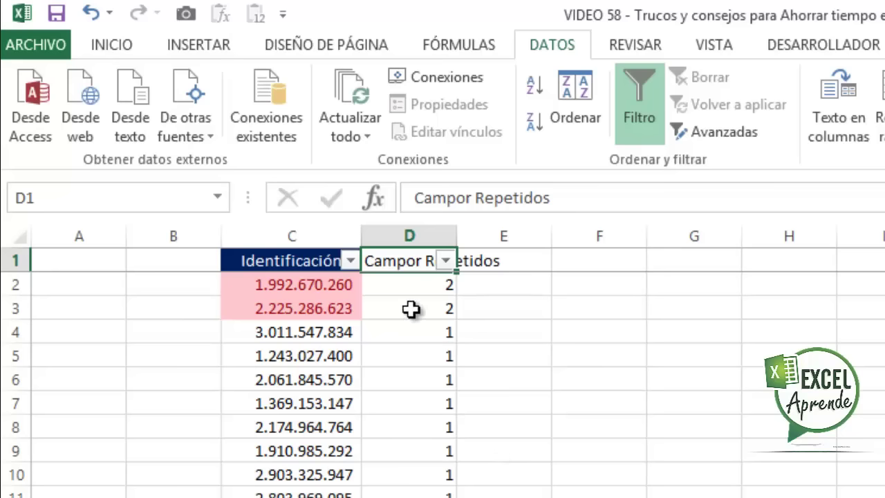
{"action": "left_click_drag", "start_coordinate": [456, 236], "coordinate": [524, 243]}
{"action": "mouse_move", "coordinate": [478, 289]}
{"action": "left_mouse_down"}
{"action": "mouse_move", "coordinate": [477, 491]}
{"action": "mouse_move", "coordinate": [440, 458]}
{"action": "left_mouse_up"}
Step: Centre and middle-align the counts down column D, then return to the top
{"action": "left_click", "coordinate": [114, 46]}
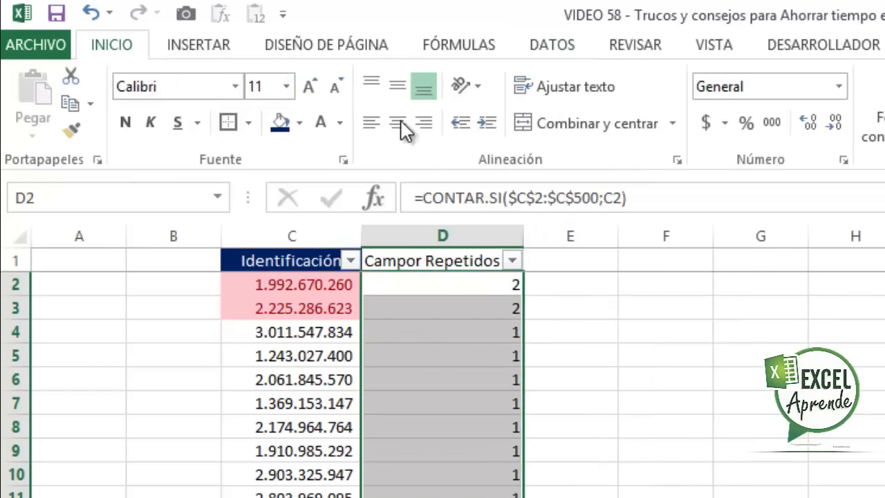
{"action": "key", "text": "ctrl+shift+Down"}
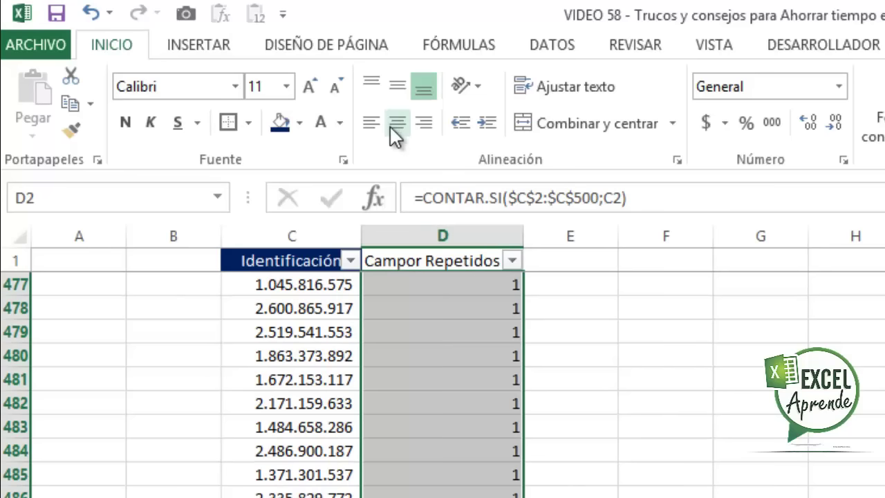
{"action": "left_click", "coordinate": [397, 122]}
{"action": "left_click", "coordinate": [404, 83]}
{"action": "left_click", "coordinate": [467, 263]}
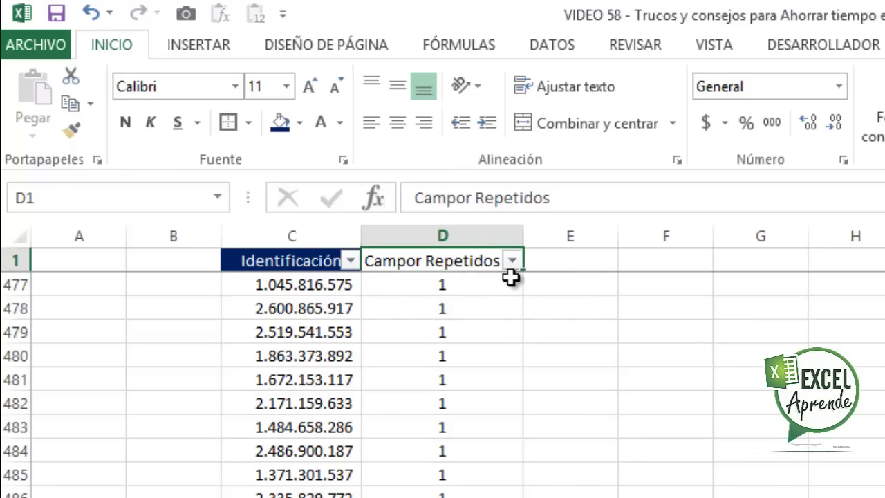
{"action": "key", "text": "Down"}
{"action": "key", "text": "Up"}
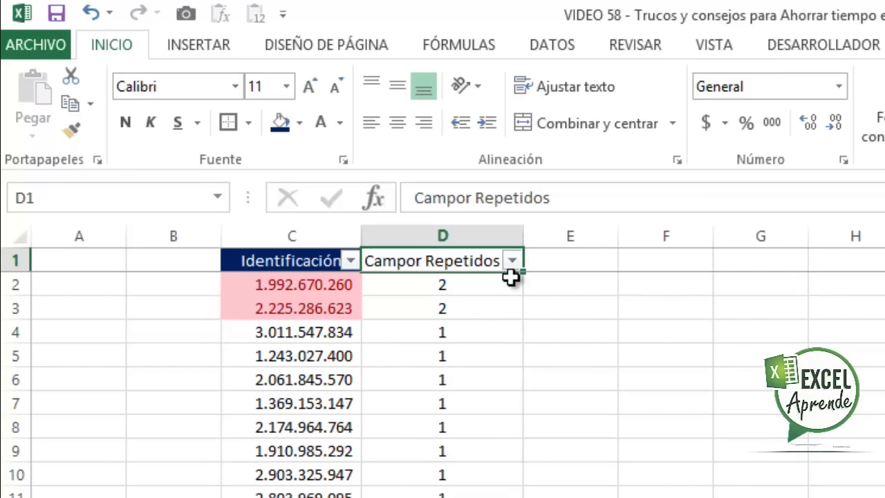
Step: Correct the D1 header to 'Campo Repetidos', broken onto two lines with Alt+Enter
{"action": "left_click", "coordinate": [482, 198]}
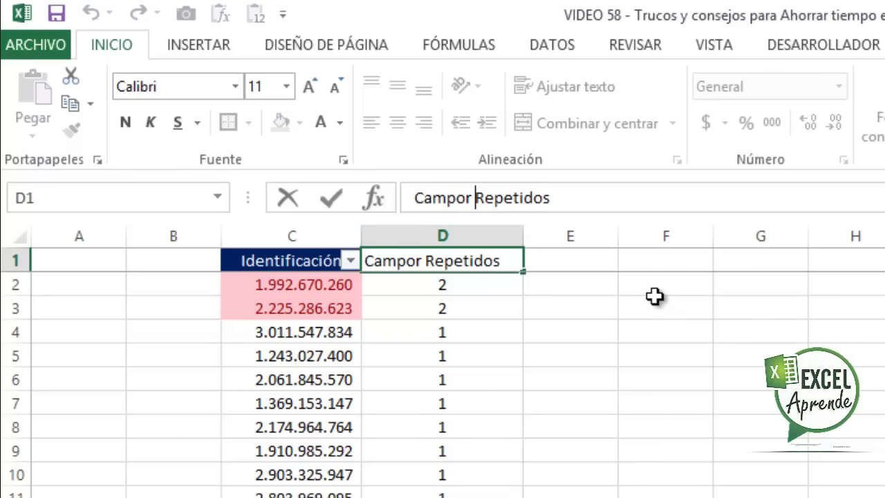
{"action": "key", "text": "Delete"}
{"action": "key", "text": "BackSpace"}
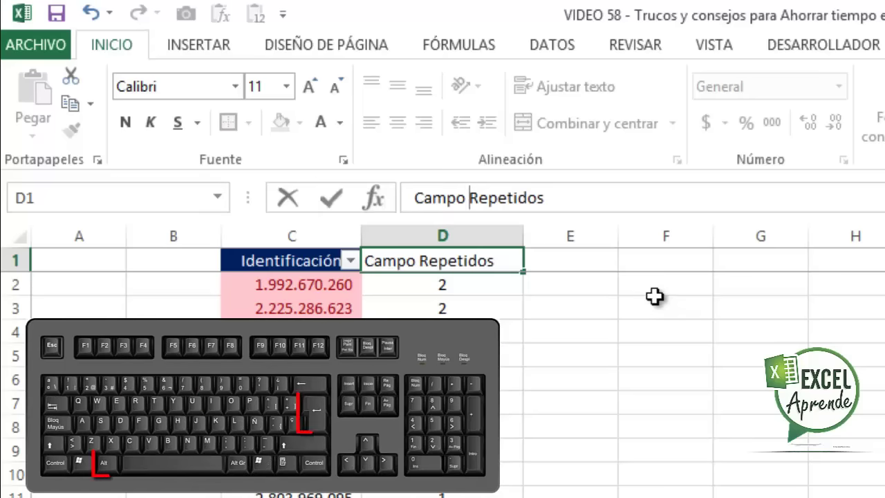
{"action": "key", "text": "BackSpace"}
{"action": "key", "text": "BackSpace"}
{"action": "key", "text": "BackSpace"}
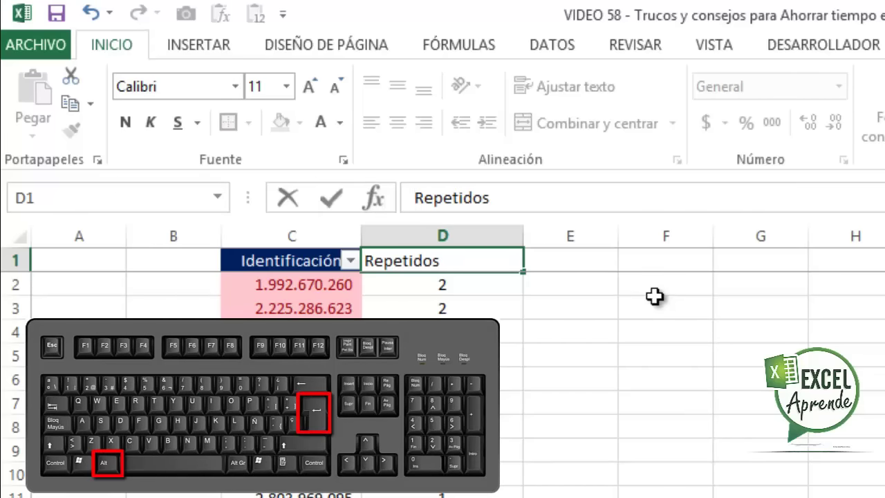
{"action": "type", "text": "Campo"}
{"action": "key", "text": "alt+Return"}
{"action": "key", "text": "Return"}
{"action": "key", "text": "Up"}
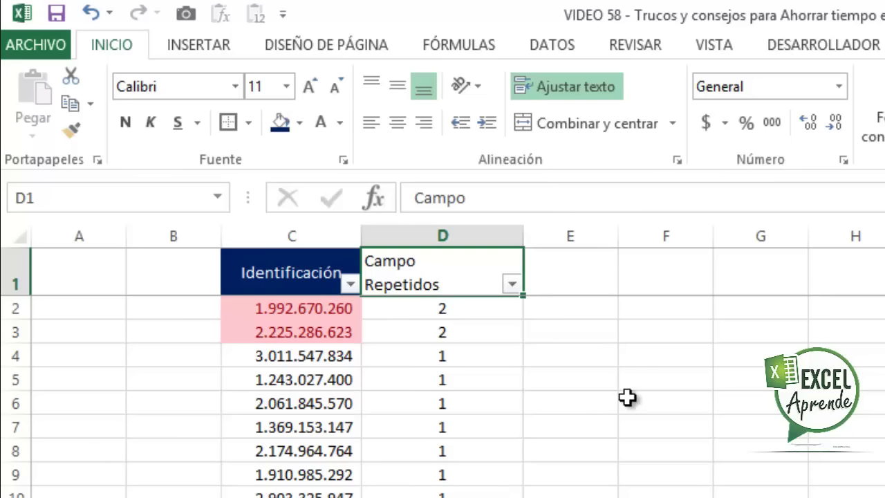
Step: Autofit column D to the header and centre the header text
{"action": "double_click", "coordinate": [523, 236]}
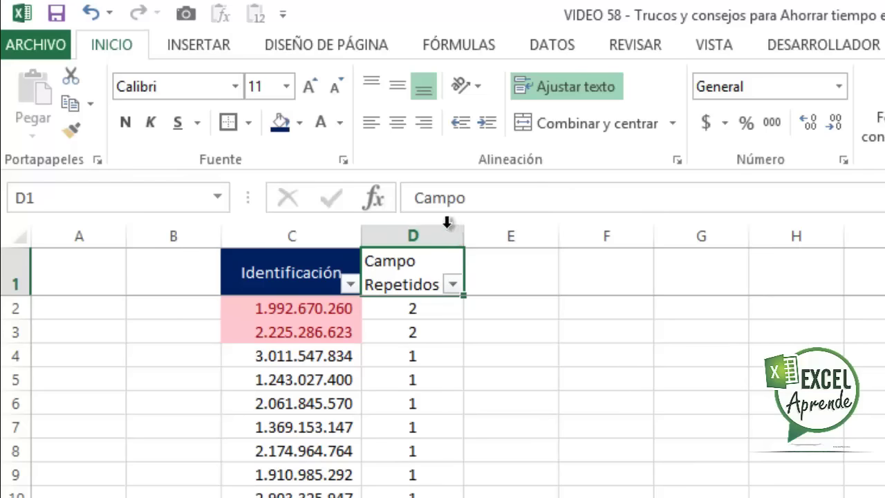
{"action": "left_click", "coordinate": [398, 122]}
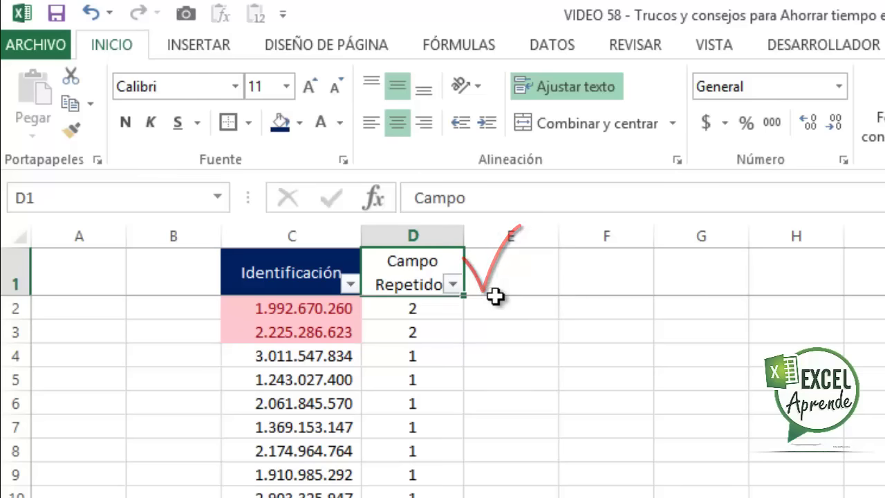
{"action": "left_click", "coordinate": [511, 276]}
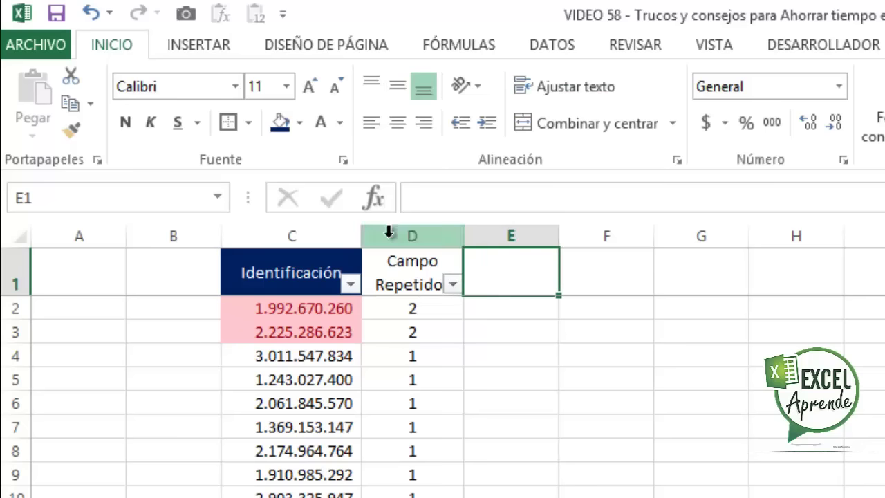
Step: Copy E1's plain formatting onto the D1 header with Format Painter
{"action": "double_click", "coordinate": [71, 129]}
{"action": "left_click", "coordinate": [408, 276]}
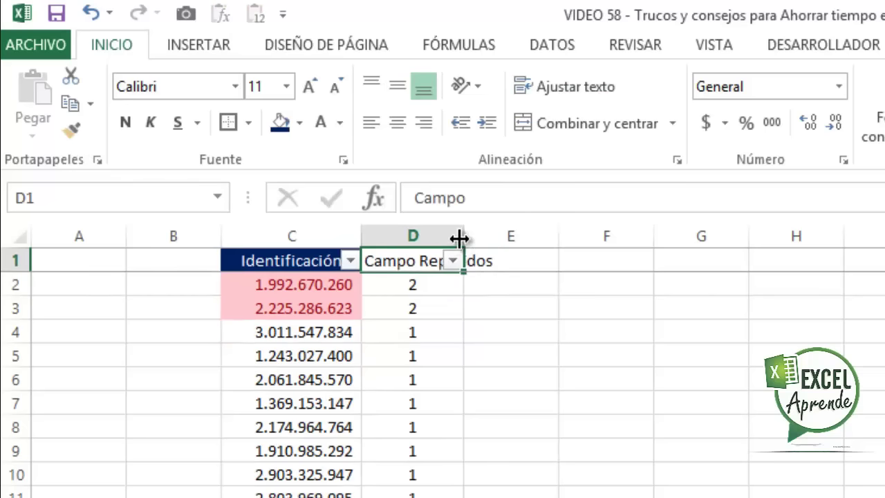
{"action": "left_click", "coordinate": [557, 356]}
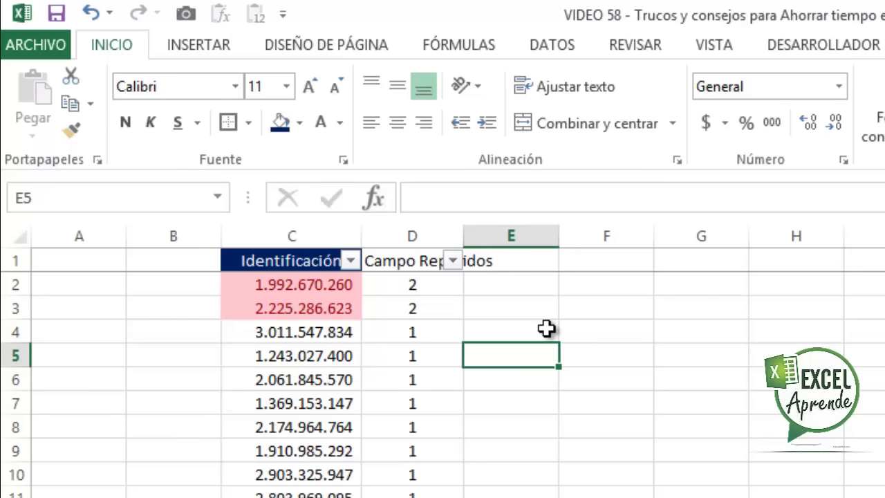
Step: Reapply wrap text, middle and centre alignment to D1, then move to the '#4 Y #5' sheet
{"action": "left_click", "coordinate": [395, 260]}
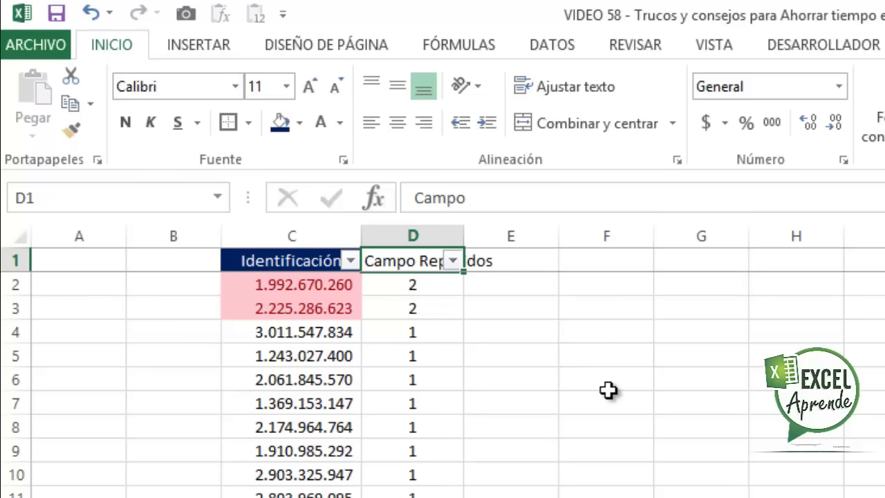
{"action": "left_click", "coordinate": [589, 91]}
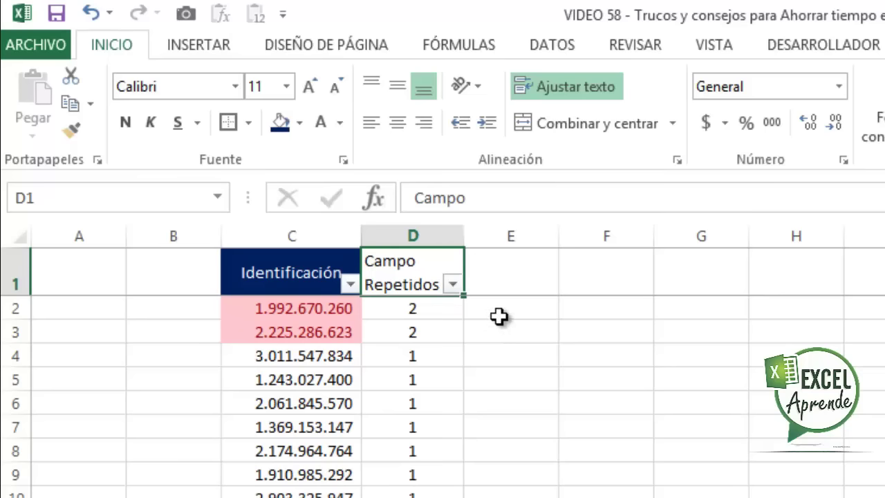
{"action": "left_click", "coordinate": [400, 86]}
{"action": "left_click", "coordinate": [398, 122]}
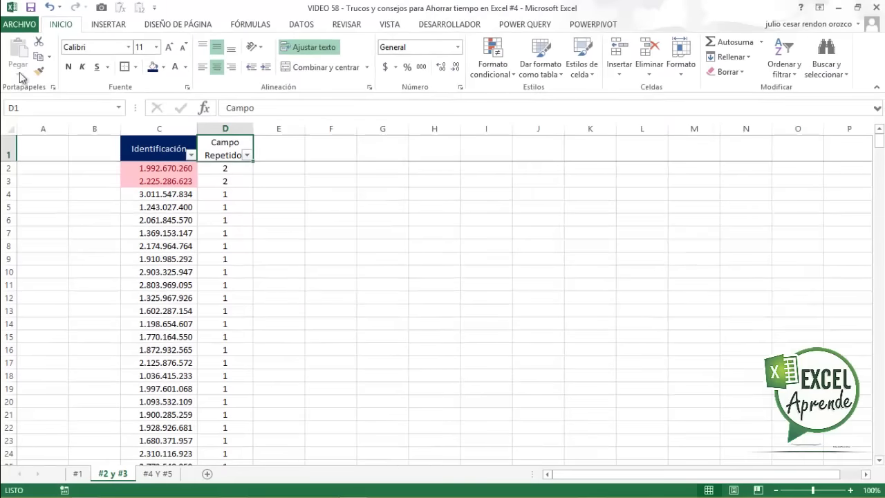
{"action": "left_click", "coordinate": [164, 483]}
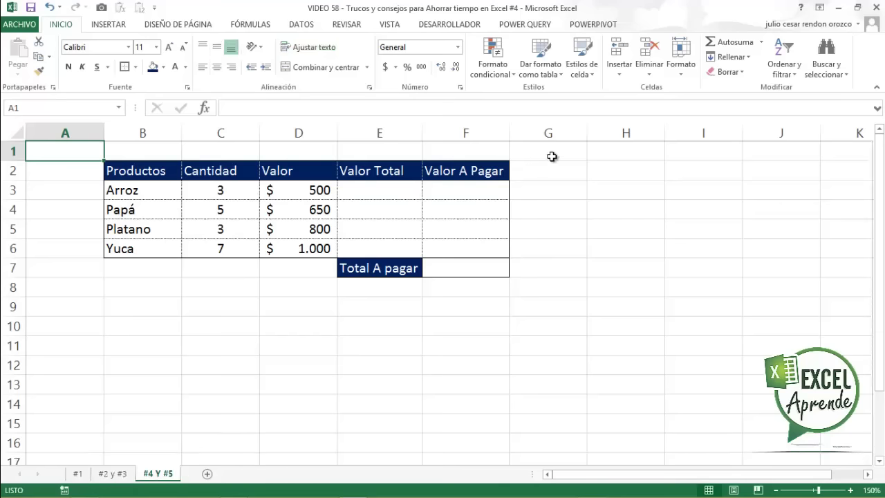
Step: Enter the label Iva in H1 and the rate 16% in H2
{"action": "left_click", "coordinate": [609, 155]}
{"action": "type", "text": "I"}
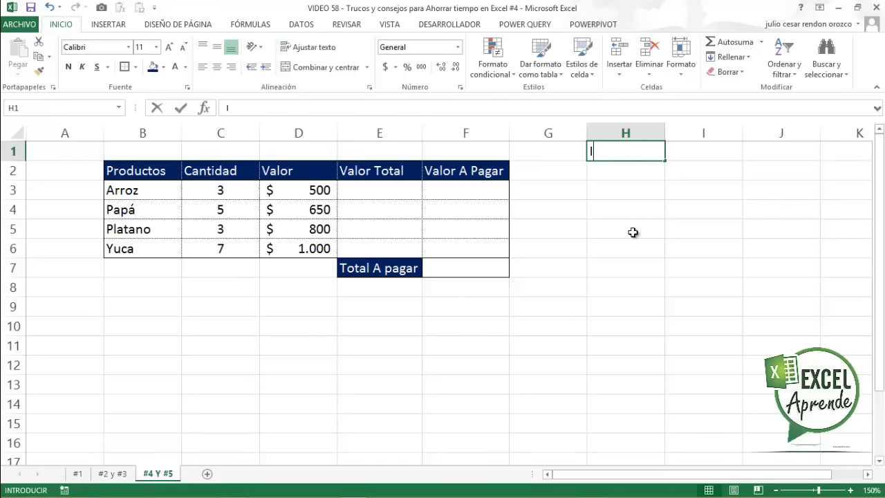
{"action": "type", "text": "va"}
{"action": "key", "text": "Return"}
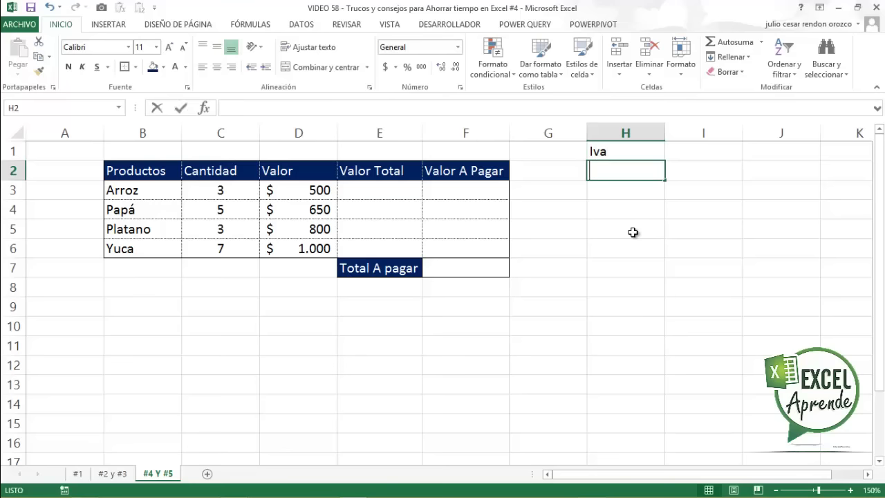
{"action": "type", "text": "16%"}
{"action": "key", "text": "Return"}
{"action": "key", "text": "Up"}
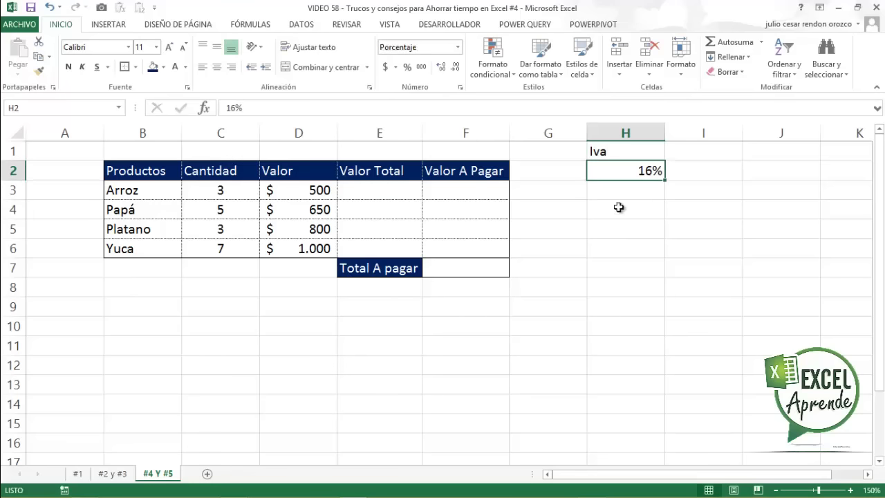
Step: Give the Iva cell a dark blue fill, white text, and centre and middle alignment
{"action": "left_click", "coordinate": [622, 152]}
{"action": "left_click", "coordinate": [153, 69]}
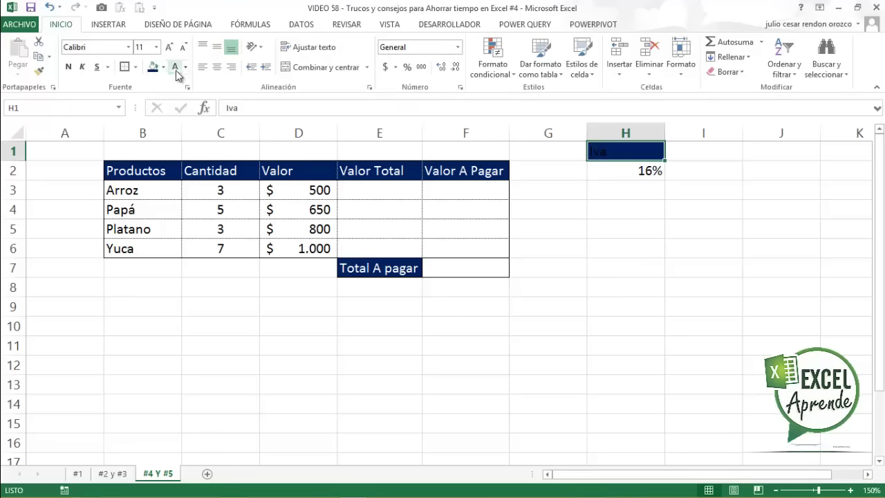
{"action": "left_click", "coordinate": [175, 67]}
{"action": "left_click", "coordinate": [217, 67]}
{"action": "left_click", "coordinate": [216, 47]}
Step: Centre the 16% rate in H2 and put a border around it
{"action": "left_click", "coordinate": [627, 167]}
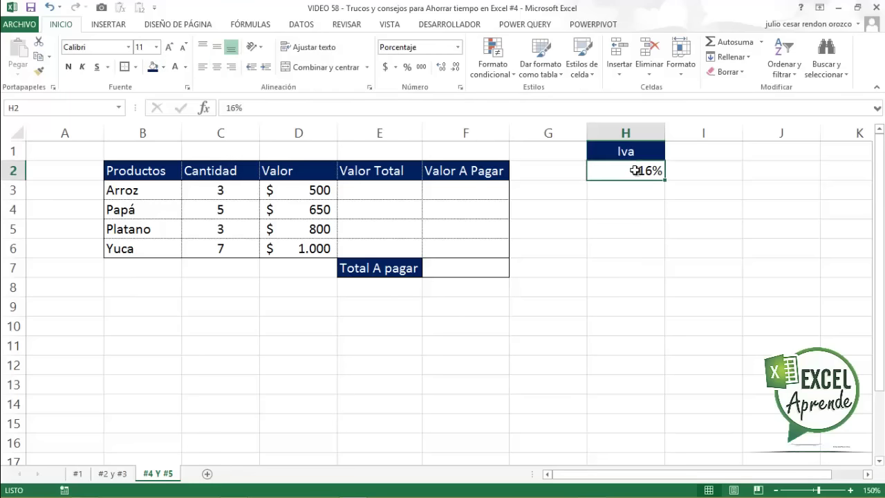
{"action": "left_click", "coordinate": [216, 67]}
{"action": "left_click", "coordinate": [217, 46]}
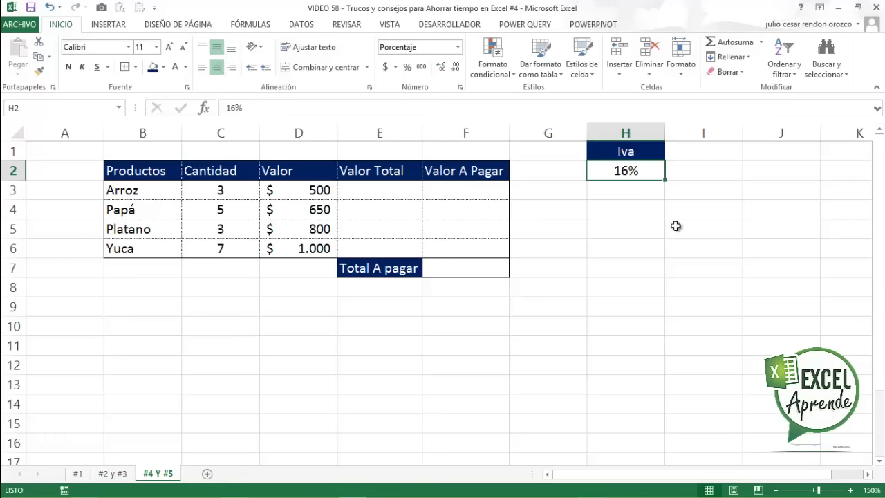
{"action": "left_click", "coordinate": [626, 148]}
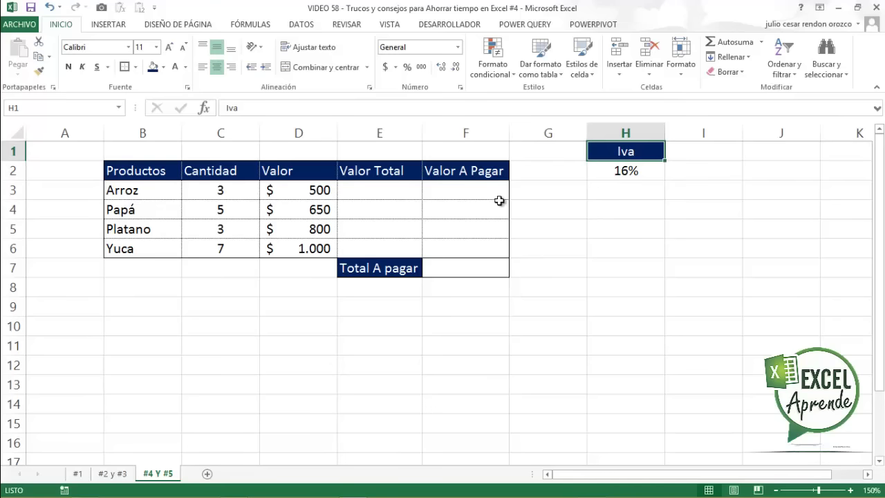
{"action": "left_click", "coordinate": [628, 167]}
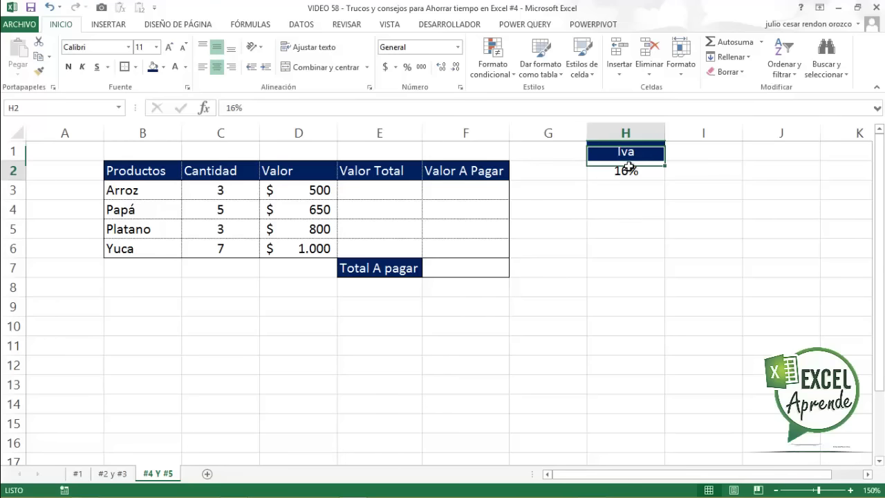
{"action": "left_click", "coordinate": [124, 67]}
{"action": "left_click", "coordinate": [387, 198]}
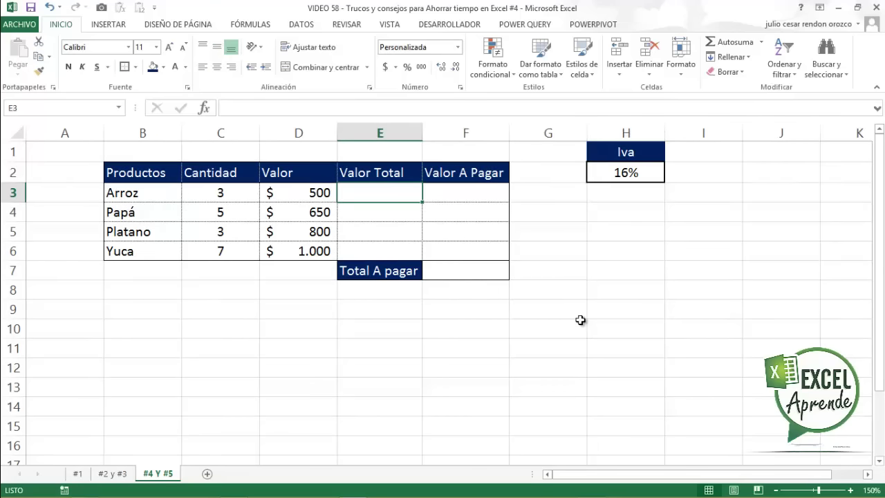
Step: Enter the Arroz Valor Total formula in E3 as quantity times price
{"action": "type", "text": "="}
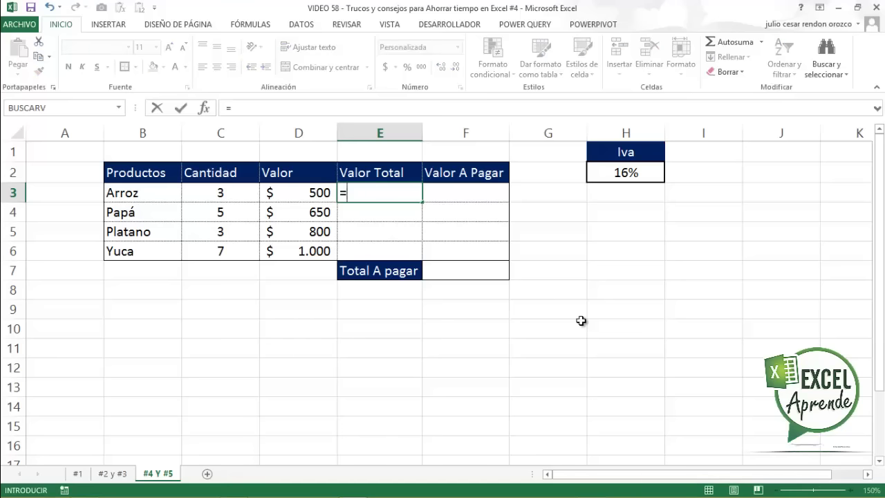
{"action": "key", "text": "Left"}
{"action": "key", "text": "Left"}
{"action": "type", "text": "*"}
{"action": "key", "text": "Left"}
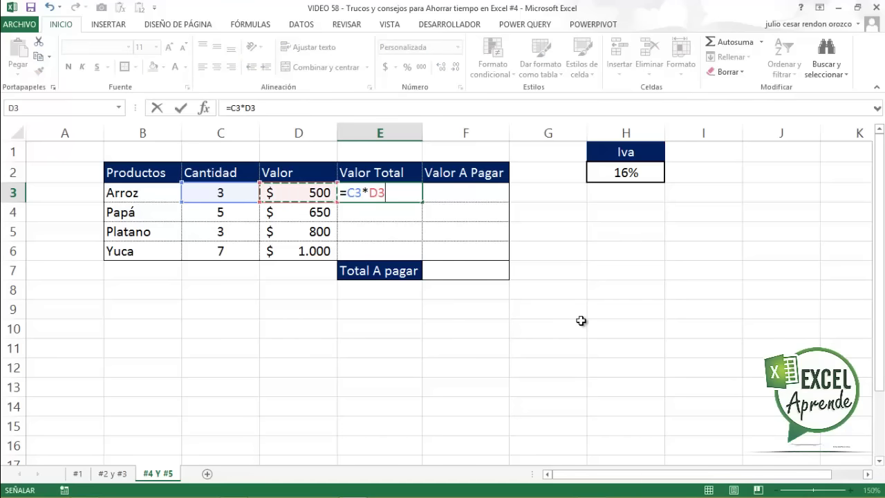
{"action": "key", "text": "Return"}
{"action": "key", "text": "Up"}
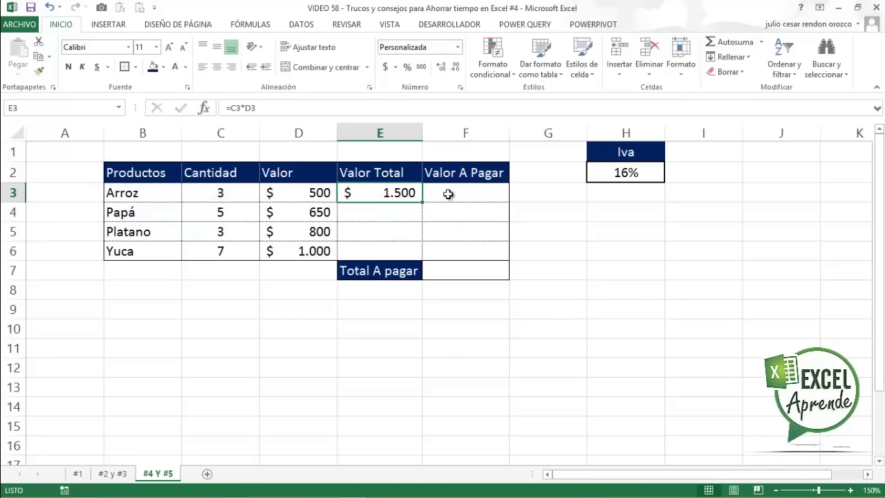
Step: Enter =E3*$H$2 in F3 for the Arroz Valor A Pagar
{"action": "left_click", "coordinate": [448, 195]}
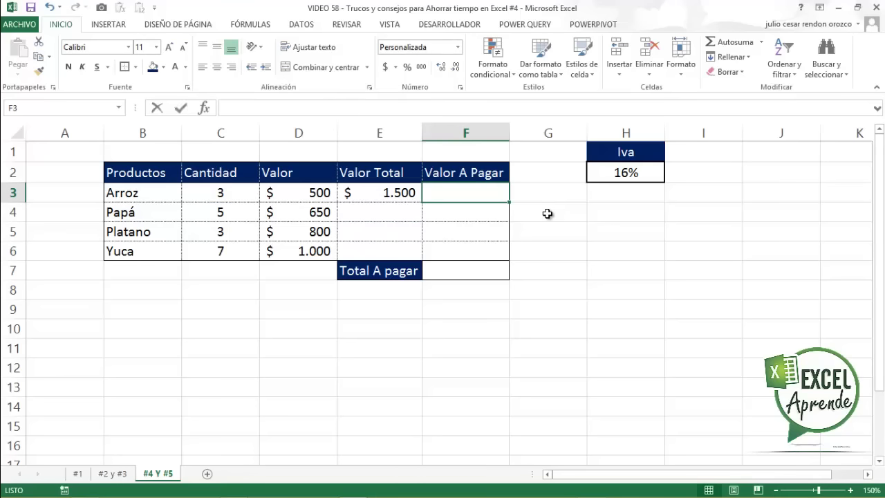
{"action": "type", "text": "="}
{"action": "key", "text": "Left"}
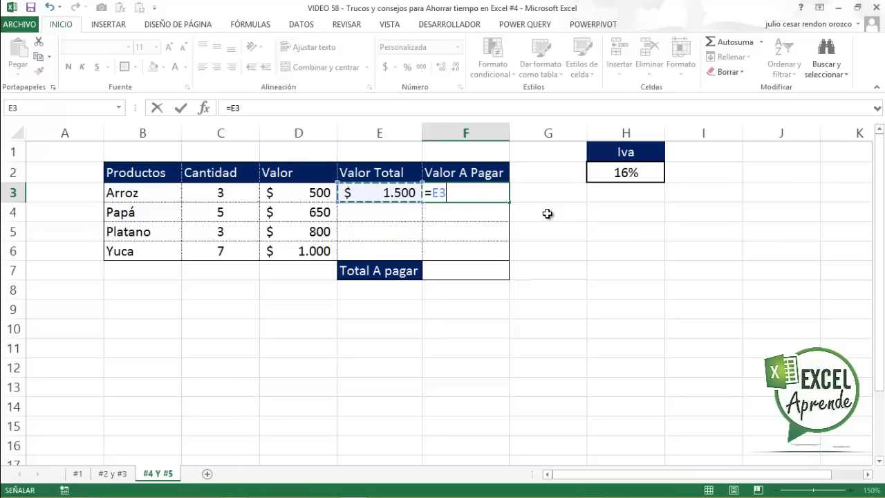
{"action": "type", "text": "*"}
{"action": "key", "text": "Right"}
{"action": "key", "text": "Right"}
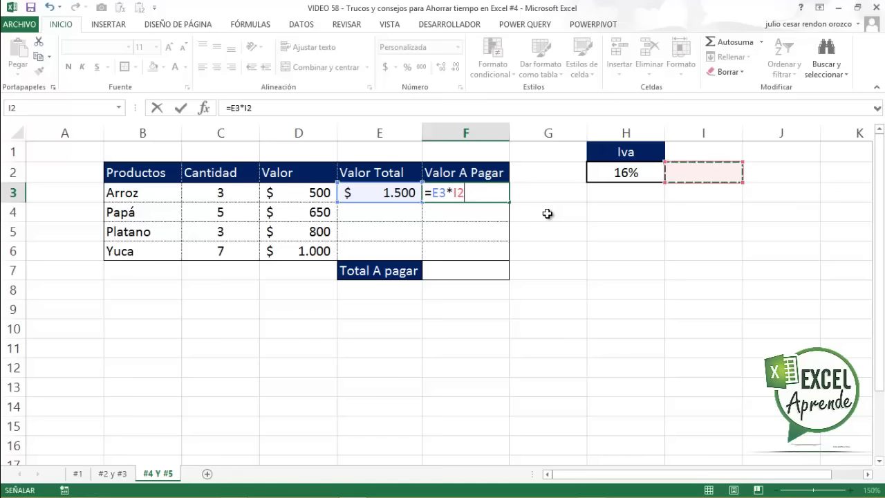
{"action": "key", "text": "Up"}
{"action": "key", "text": "F4"}
{"action": "key", "text": "ctrl+Return"}
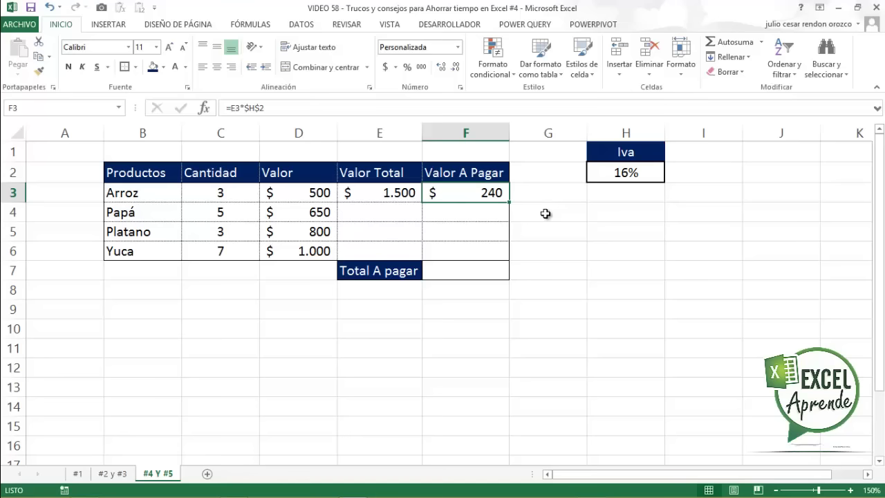
Step: Copy the E3:F3 formulas into E4:F6, then delete all results in E3:F6
{"action": "left_click_drag", "start_coordinate": [410, 195], "coordinate": [449, 193]}
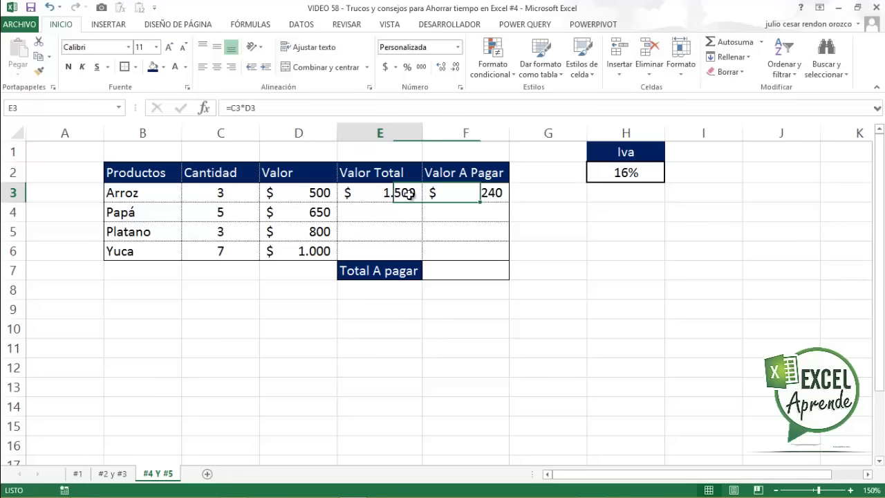
{"action": "key", "text": "ctrl+c"}
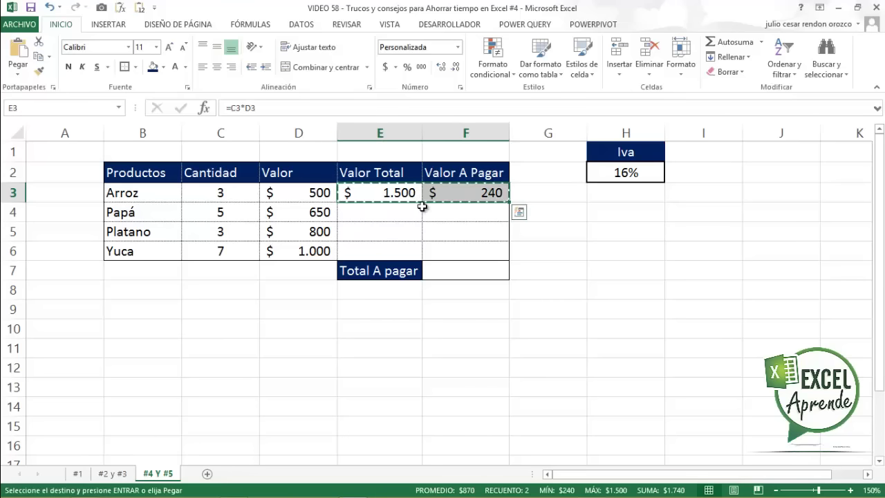
{"action": "left_click_drag", "start_coordinate": [405, 207], "coordinate": [449, 251]}
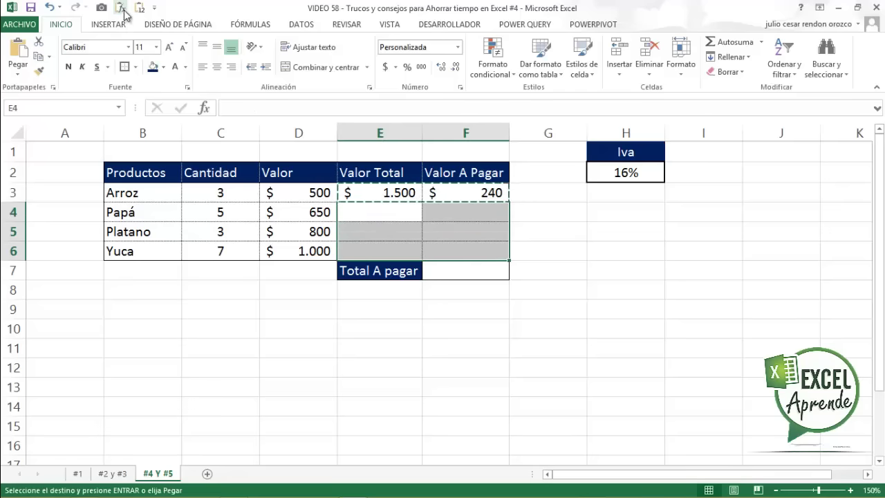
{"action": "key", "text": "ctrl+v"}
{"action": "left_click", "coordinate": [450, 230]}
{"action": "key", "text": "Escape"}
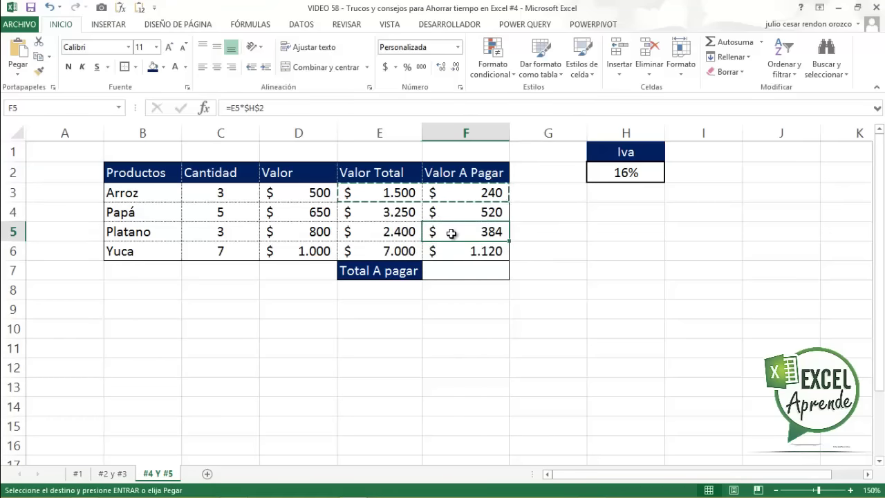
{"action": "key", "text": "Escape"}
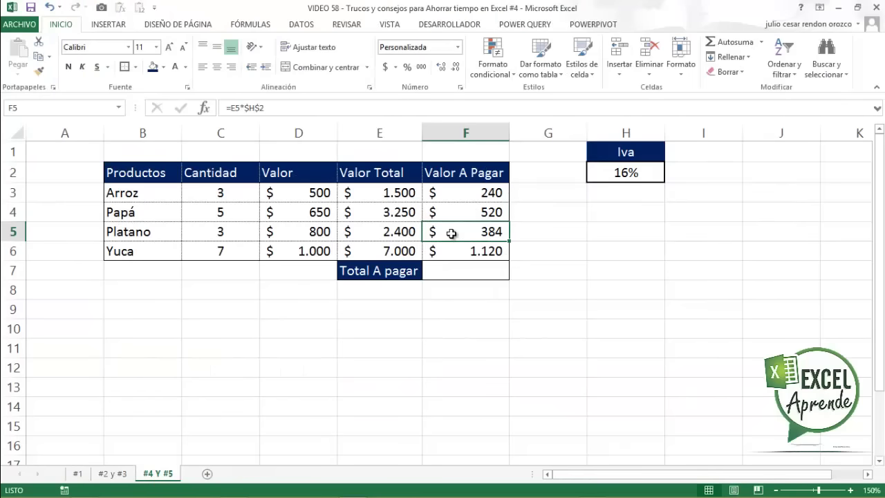
{"action": "left_click_drag", "start_coordinate": [407, 194], "coordinate": [453, 251]}
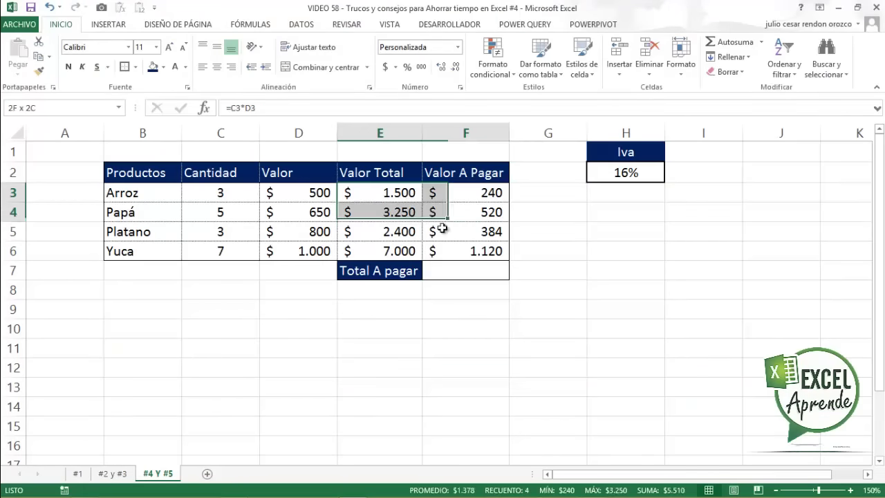
{"action": "key", "text": "Delete"}
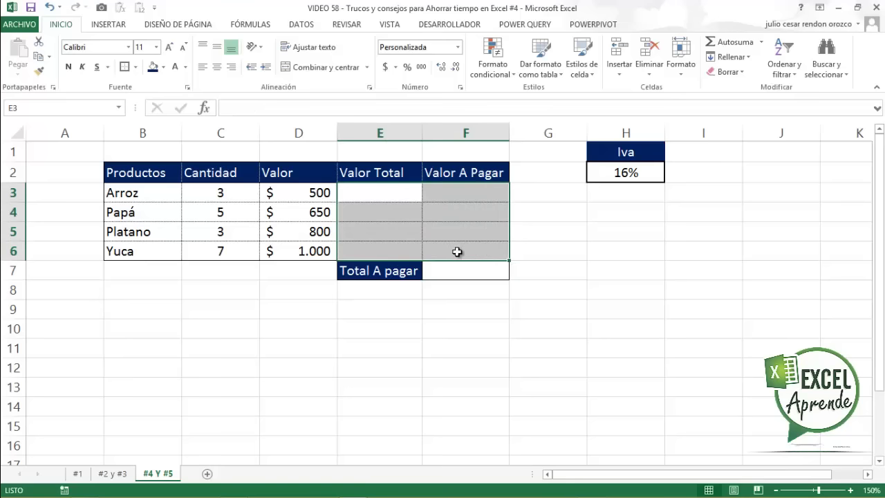
Step: Fill E3:E6 with =C3*D3 at once with Ctrl+Enter, giving 1.500, 3.250, 2.400 and 7.000
{"action": "left_click", "coordinate": [400, 198]}
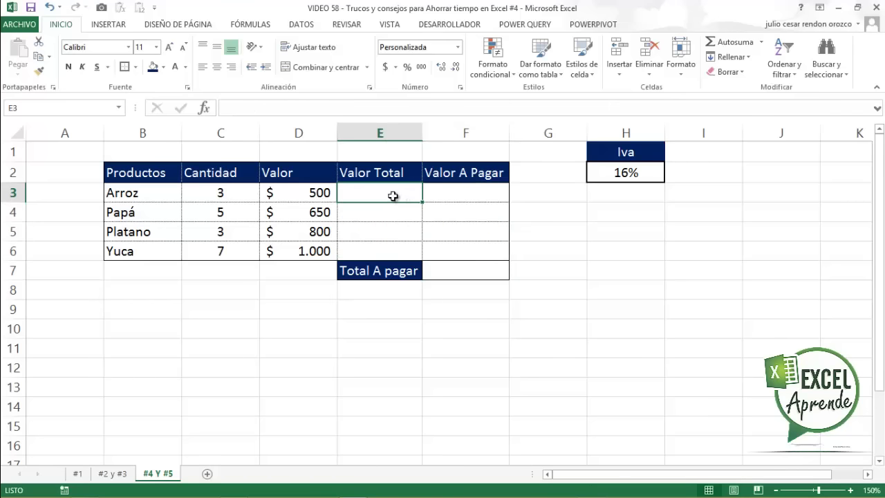
{"action": "left_click_drag", "start_coordinate": [394, 212], "coordinate": [397, 238]}
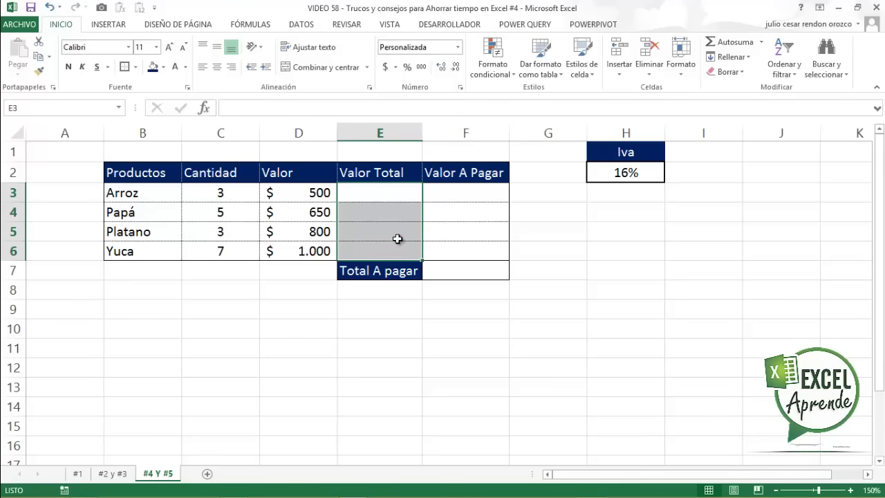
{"action": "type", "text": "="}
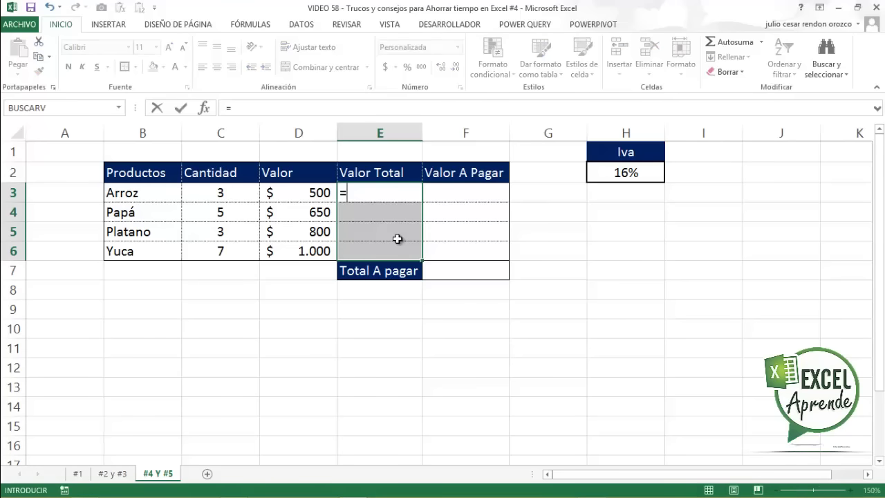
{"action": "key", "text": "Left"}
{"action": "key", "text": "Left"}
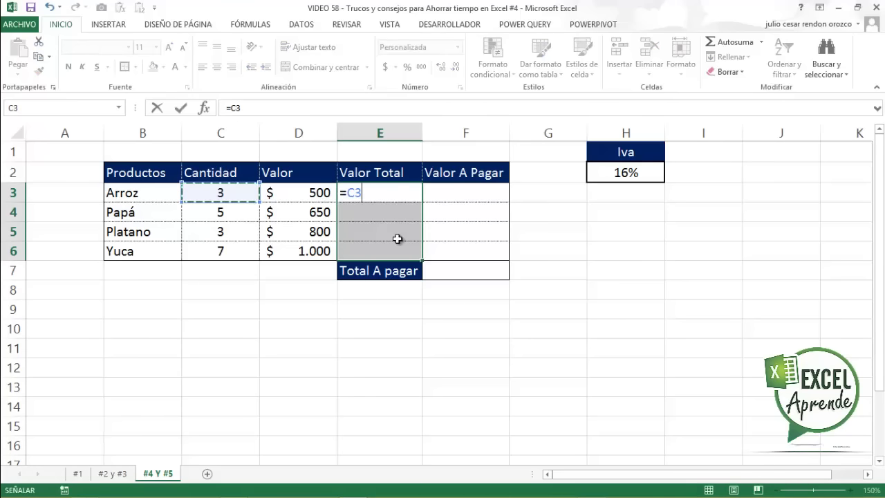
{"action": "type", "text": "*"}
{"action": "key", "text": "Left"}
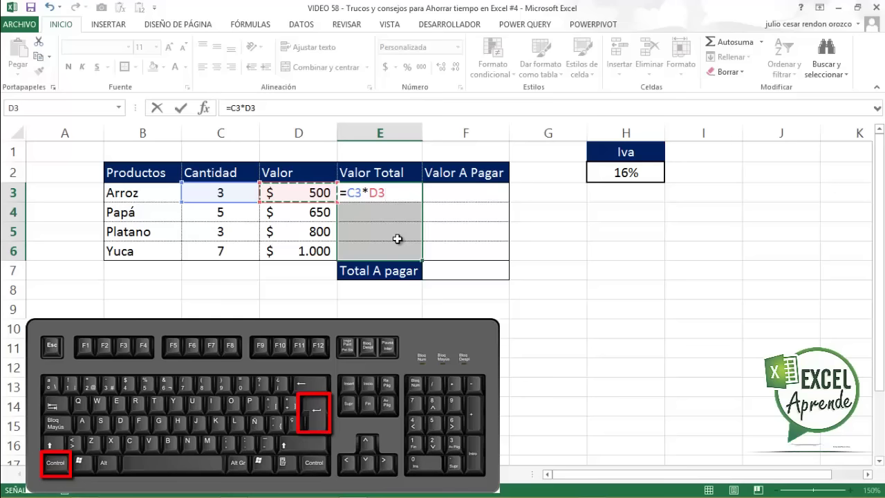
{"action": "key", "text": "ctrl+Return"}
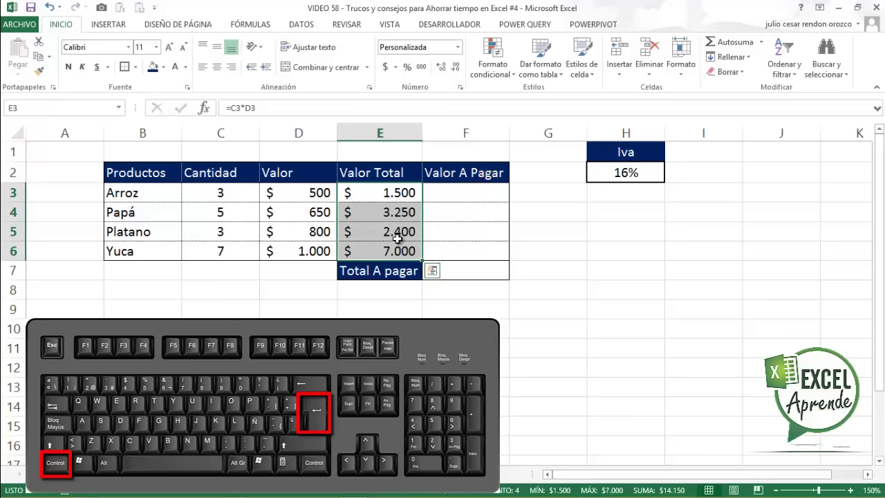
{"action": "left_click", "coordinate": [454, 192]}
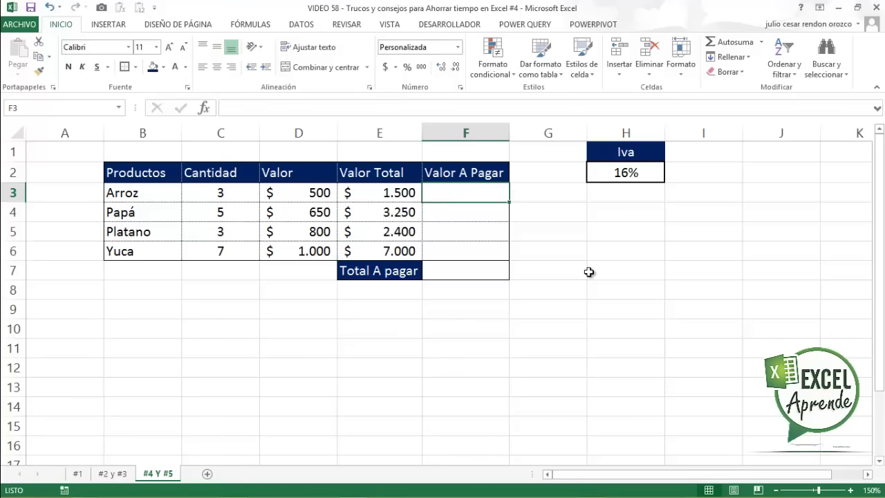
Step: Fill F3:F6 with =E3*$H$2 at once, showing 240, 520, 384 and 1.120
{"action": "type", "text": "="}
{"action": "key", "text": "Escape"}
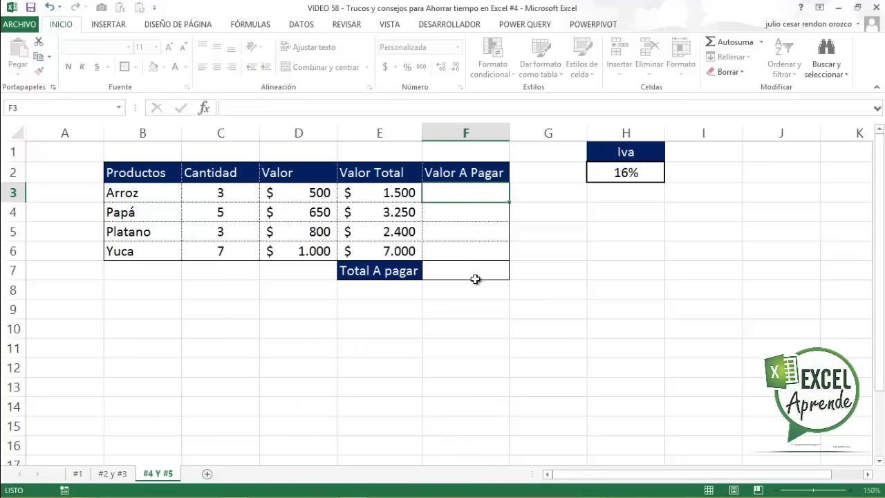
{"action": "left_click_drag", "start_coordinate": [462, 194], "coordinate": [460, 252]}
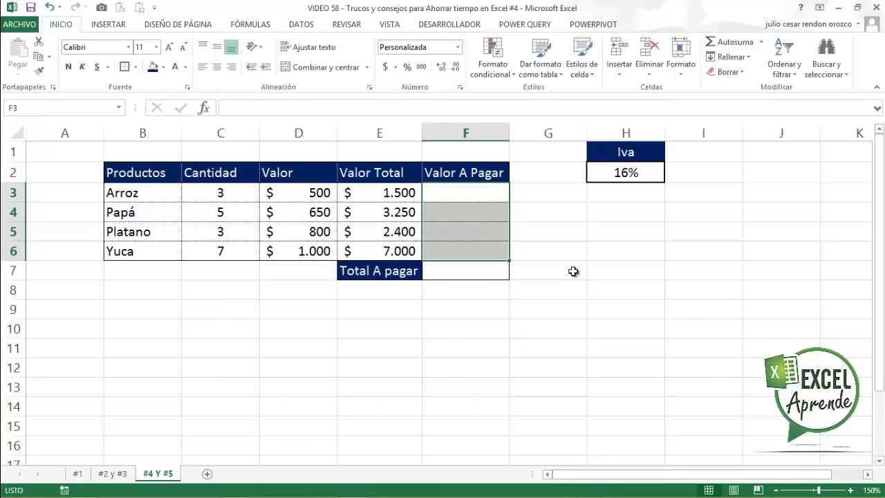
{"action": "type", "text": "="}
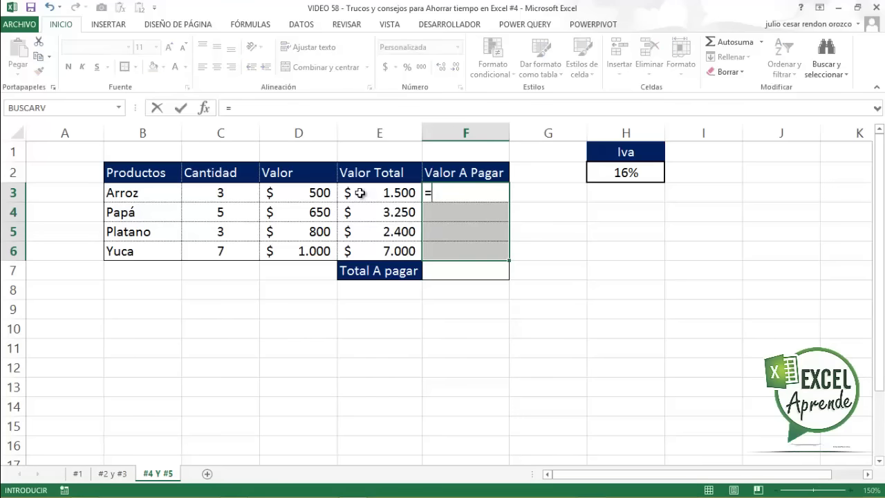
{"action": "left_click", "coordinate": [360, 193]}
{"action": "type", "text": "*"}
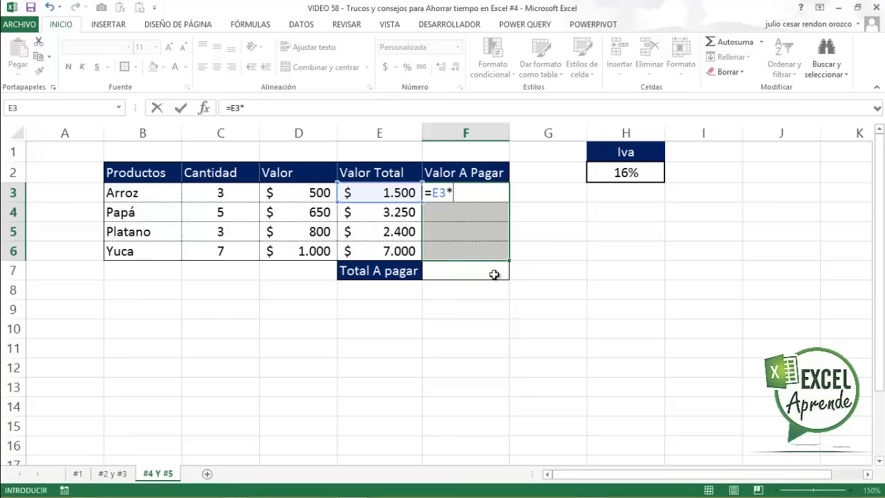
{"action": "left_click", "coordinate": [635, 173]}
{"action": "key", "text": "F4"}
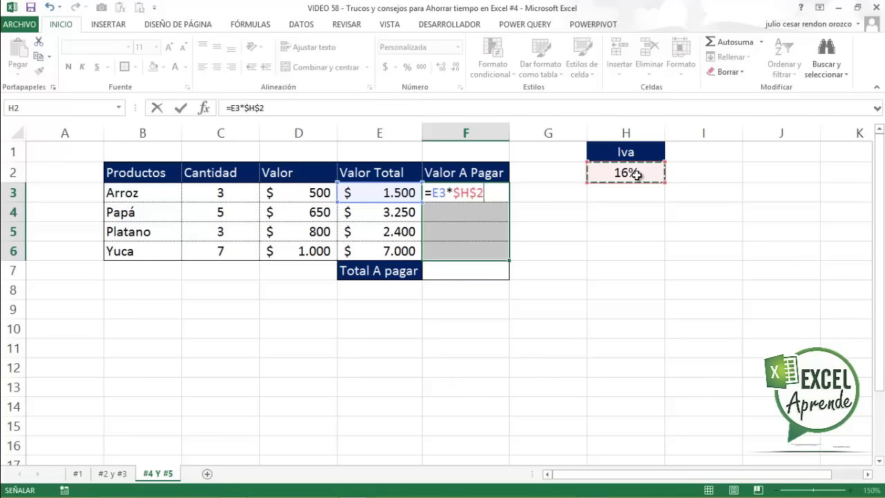
{"action": "key", "text": "ctrl+Return"}
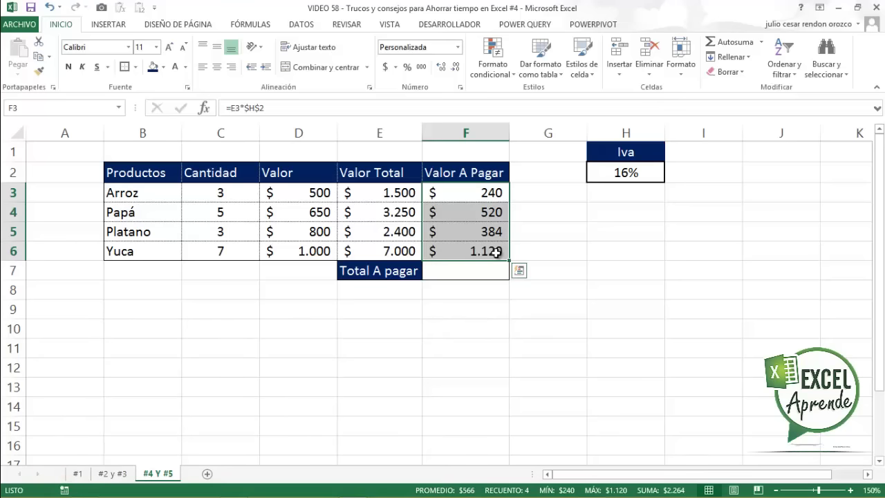
Step: Put a SUMA of the Valor A Pagar column in Total A pagar, then select E3:F3
{"action": "left_click", "coordinate": [456, 273]}
{"action": "type", "text": "=sum"}
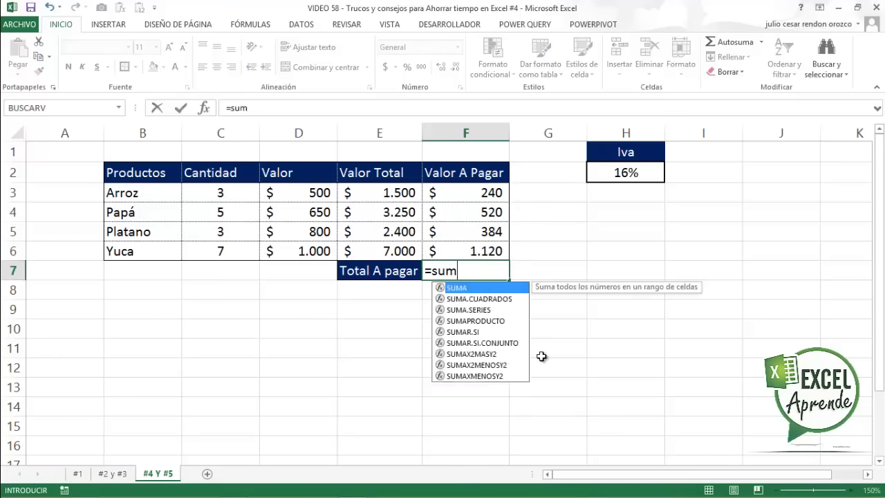
{"action": "key", "text": "Tab"}
{"action": "key", "text": "Up"}
{"action": "key", "text": "shift+Up"}
{"action": "key", "text": "shift+Up"}
{"action": "key", "text": "shift+Up"}
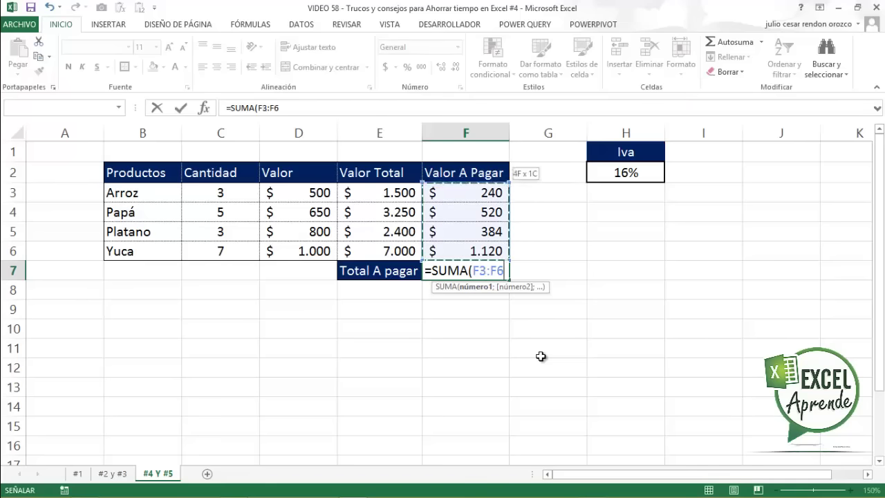
{"action": "key", "text": "ctrl+Return"}
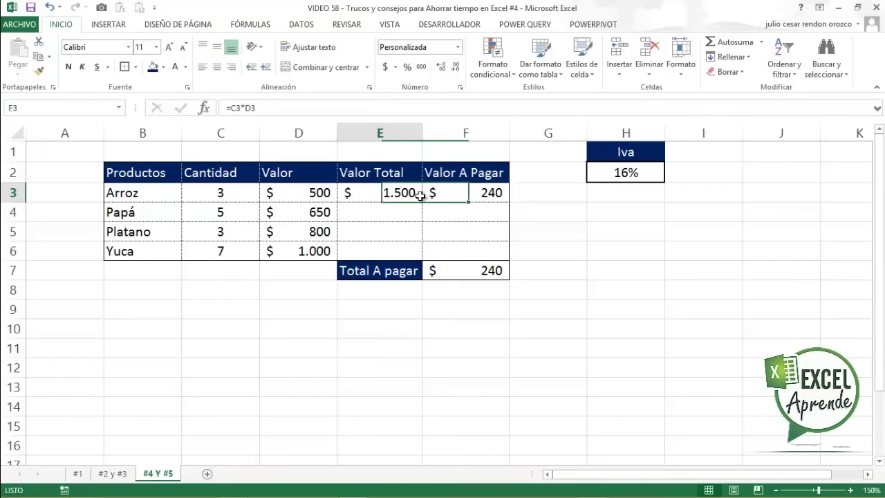
{"action": "left_click_drag", "start_coordinate": [419, 195], "coordinate": [497, 195]}
{"action": "left_click", "coordinate": [450, 194]}
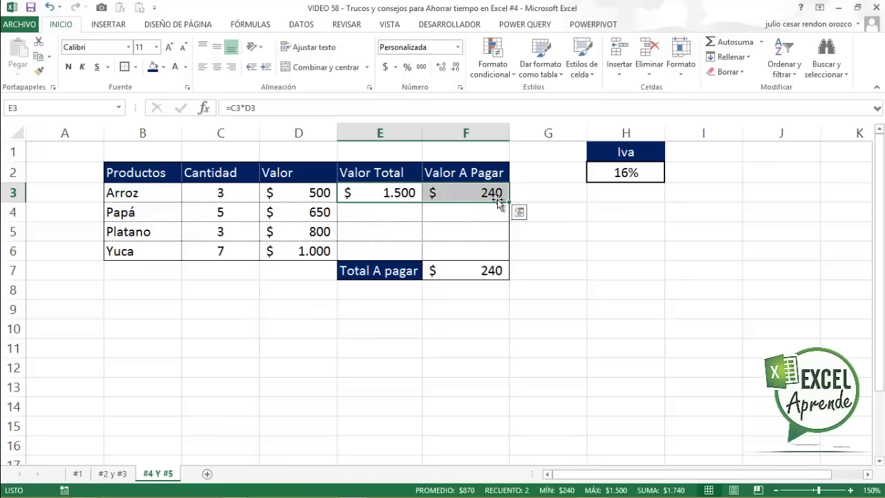
Step: Fill the E3:F3 formulas down to row 6 with the fill handle, undoing and repeating once
{"action": "left_click", "coordinate": [543, 193]}
{"action": "left_click", "coordinate": [401, 190]}
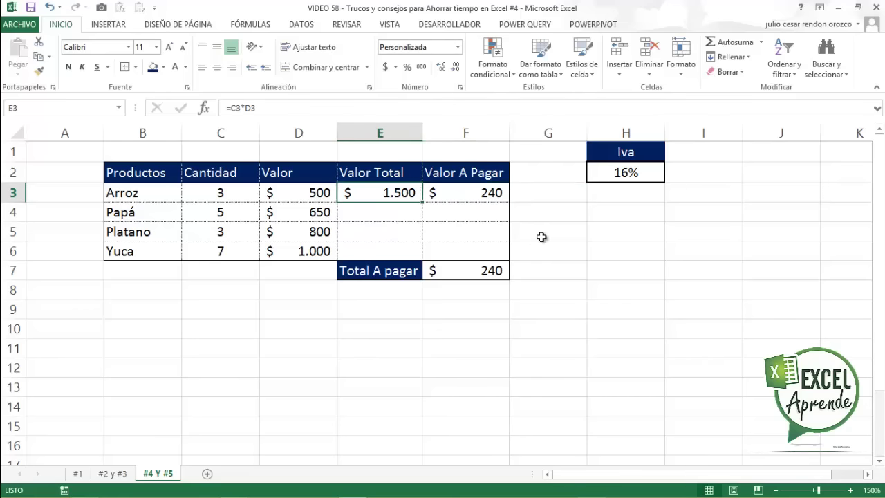
{"action": "left_click_drag", "start_coordinate": [399, 192], "coordinate": [466, 192]}
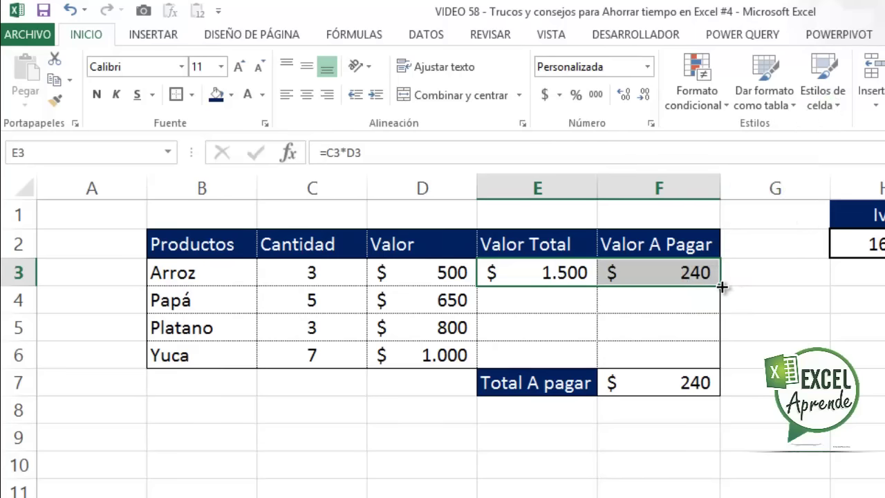
{"action": "double_click", "coordinate": [722, 287]}
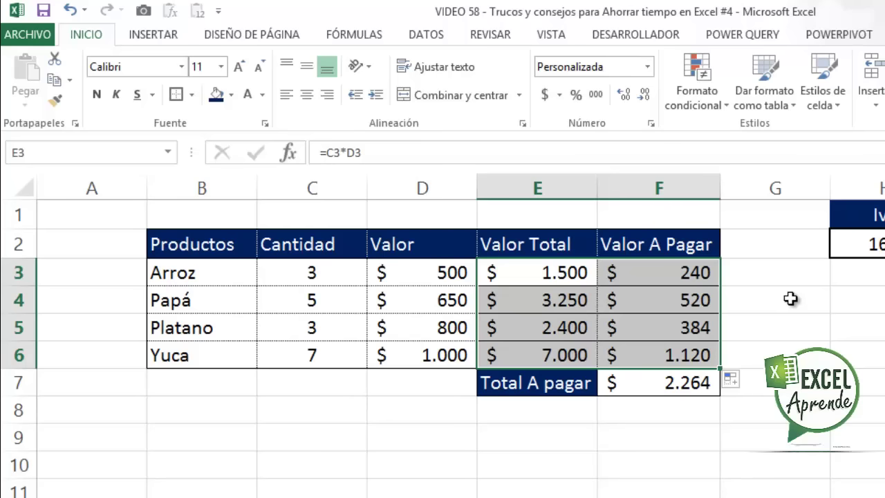
{"action": "key", "text": "ctrl+z"}
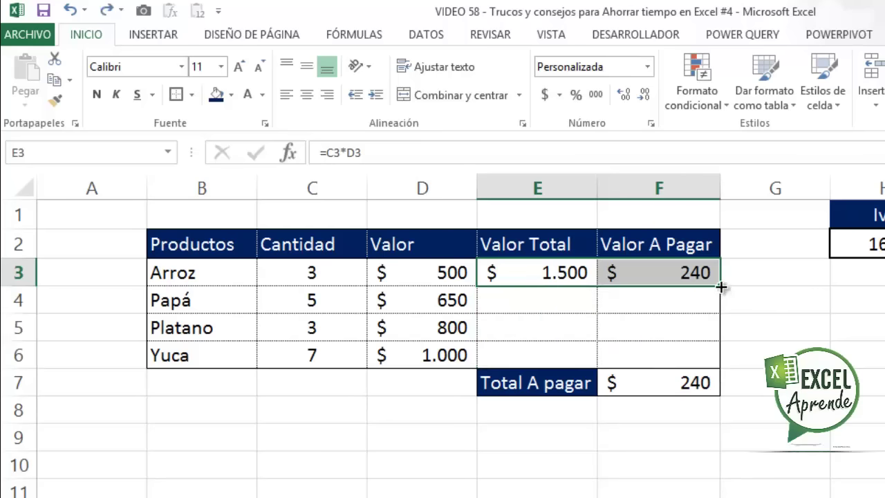
{"action": "double_click", "coordinate": [720, 286]}
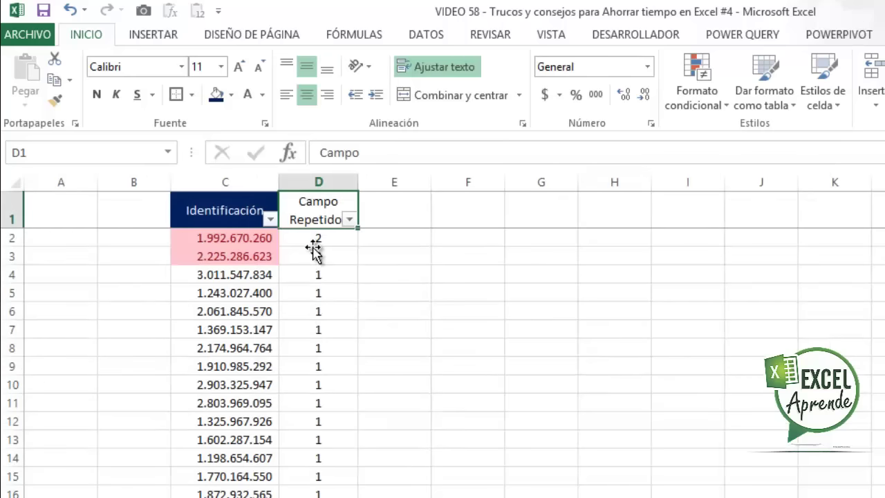
Step: Delete the Campo Repetido counts from D3 to the end of the list
{"action": "left_click", "coordinate": [316, 255]}
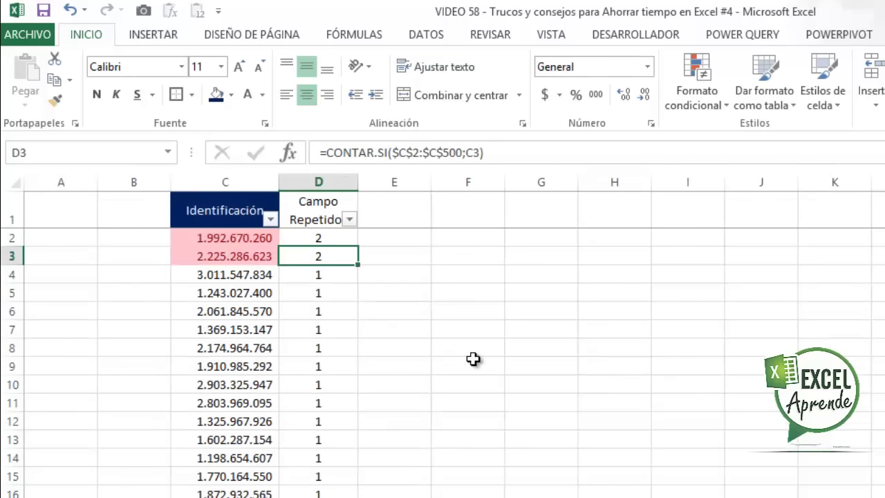
{"action": "key", "text": "Up"}
{"action": "key", "text": "Down"}
{"action": "key", "text": "ctrl+shift+Down"}
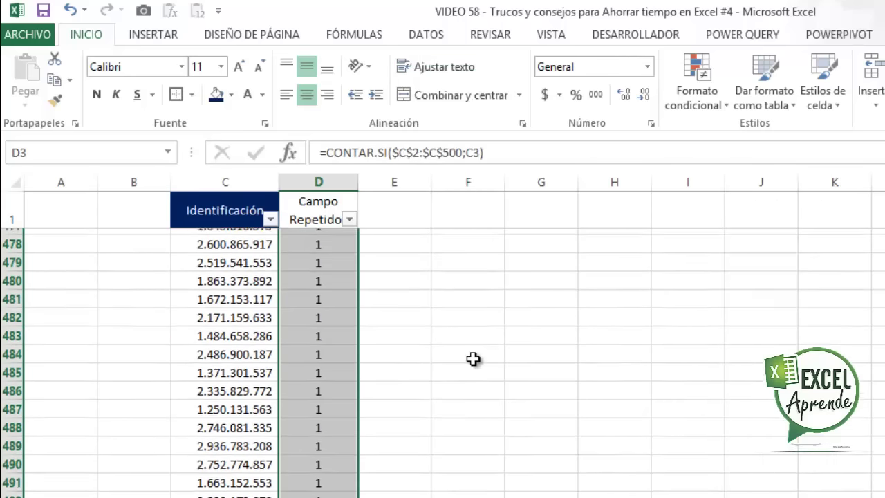
{"action": "key", "text": "Delete"}
{"action": "key", "text": "ctrl+Up"}
{"action": "key", "text": "Up"}
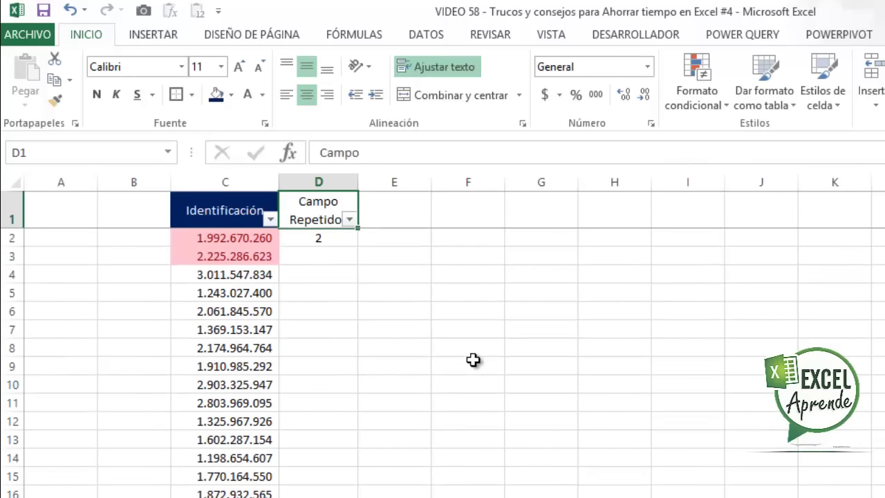
{"action": "key", "text": "Down"}
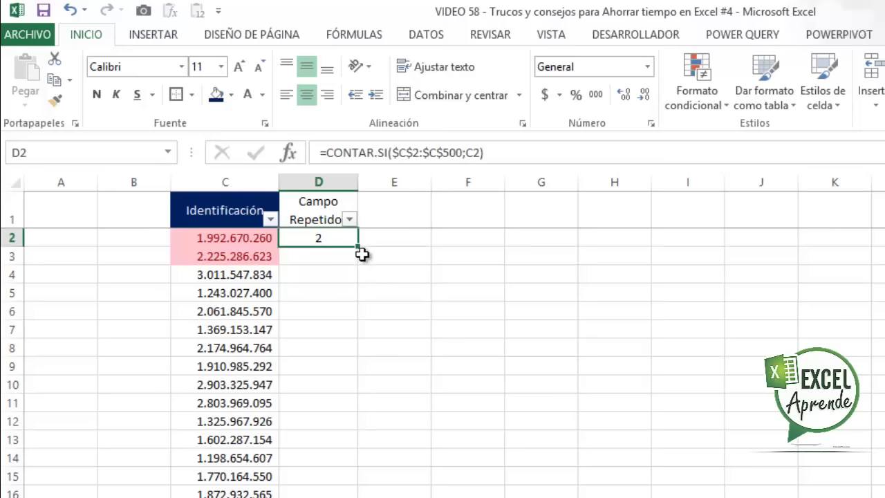
Step: Check that the Identificación list ends at row 500, then return to D3
{"action": "left_click", "coordinate": [241, 235]}
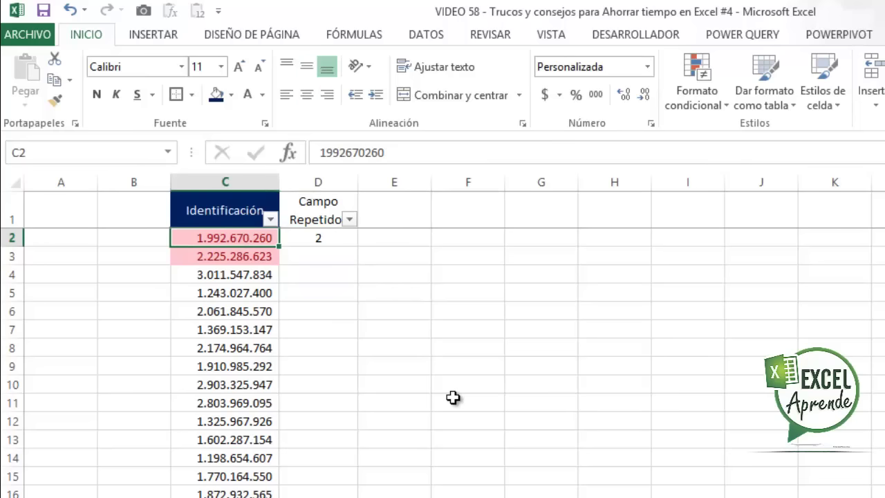
{"action": "key", "text": "ctrl+Down"}
{"action": "key", "text": "Down"}
{"action": "key", "text": "Up"}
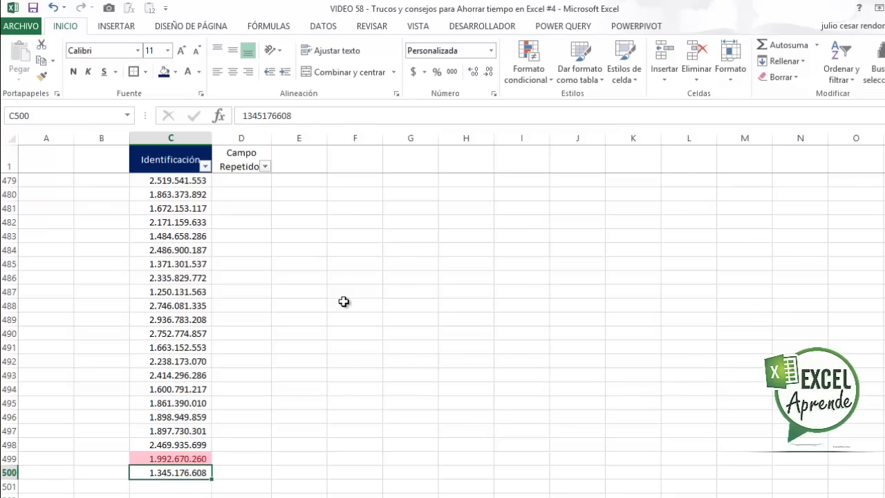
{"action": "key", "text": "Right"}
{"action": "key", "text": "ctrl+Up"}
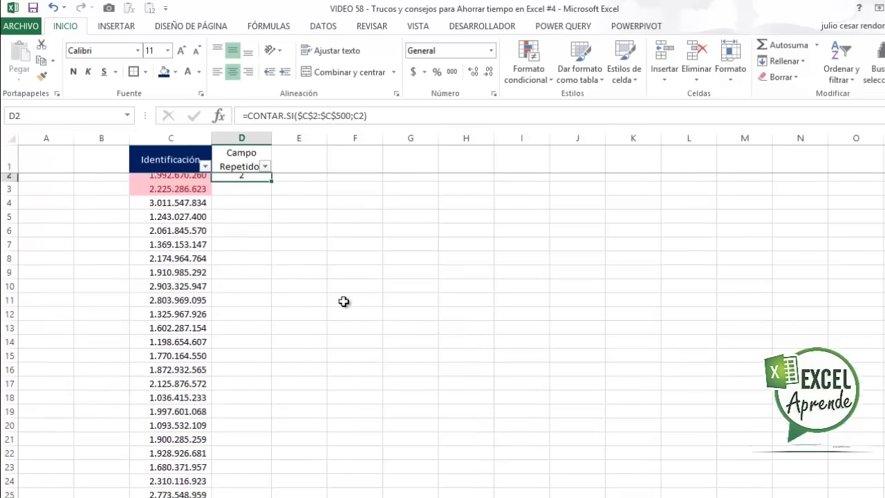
{"action": "key", "text": "Down"}
Step: Drag the D2 count formula down a few rows, then delete those filled counts
{"action": "left_click", "coordinate": [242, 180]}
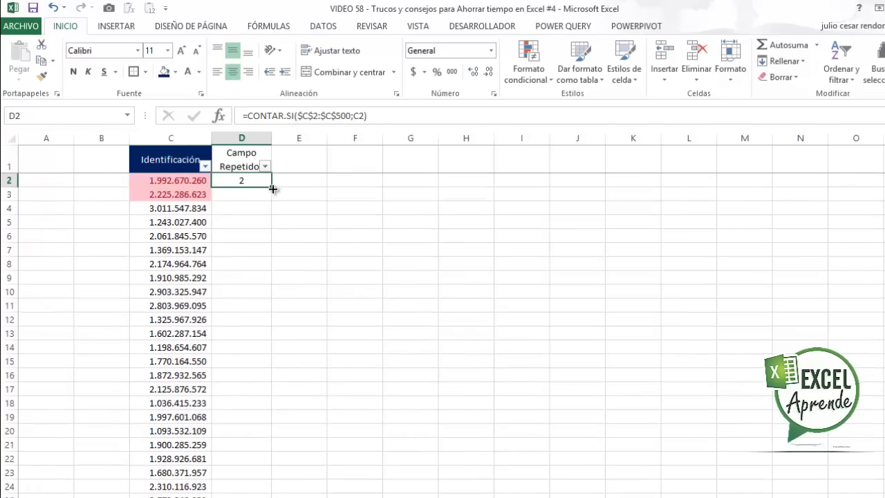
{"action": "left_click_drag", "start_coordinate": [272, 187], "coordinate": [269, 319]}
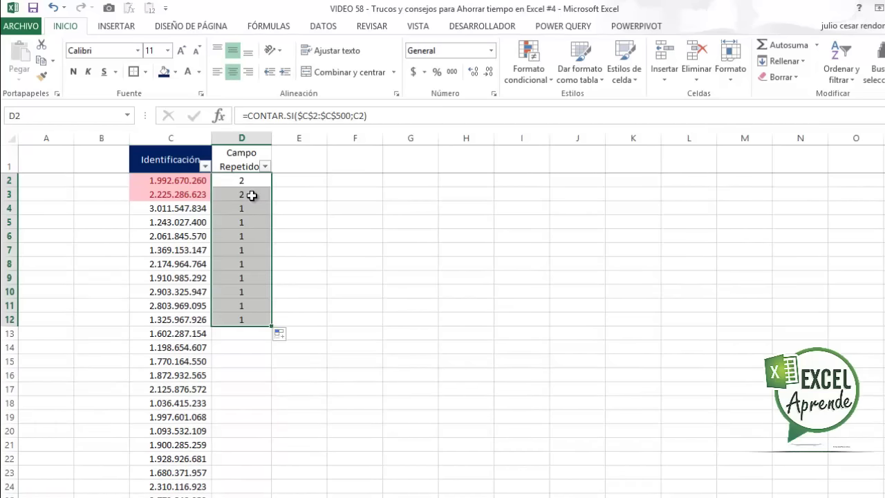
{"action": "left_click_drag", "start_coordinate": [252, 196], "coordinate": [296, 250]}
{"action": "key", "text": "ctrl+shift+Down"}
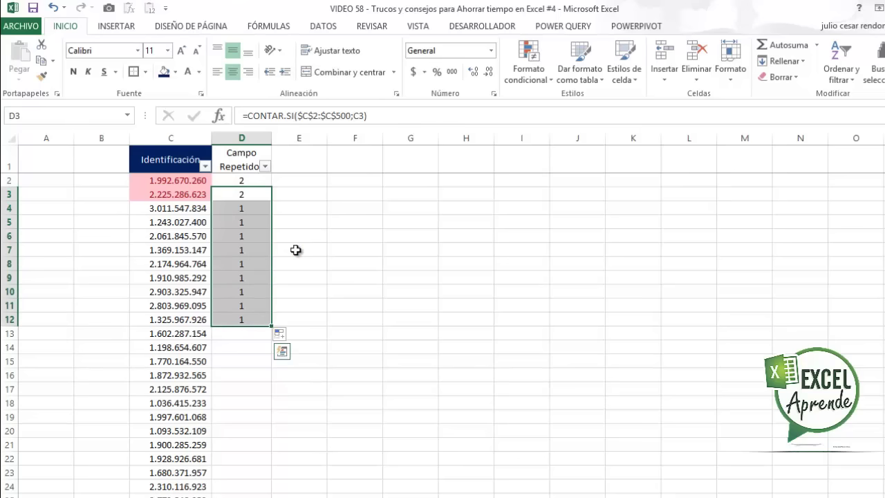
{"action": "key", "text": "Delete"}
{"action": "key", "text": "Up"}
Step: Paste the D2 count formula into D3:D54, then clear the pasted counts again
{"action": "key", "text": "ctrl+c"}
{"action": "key", "text": "Down"}
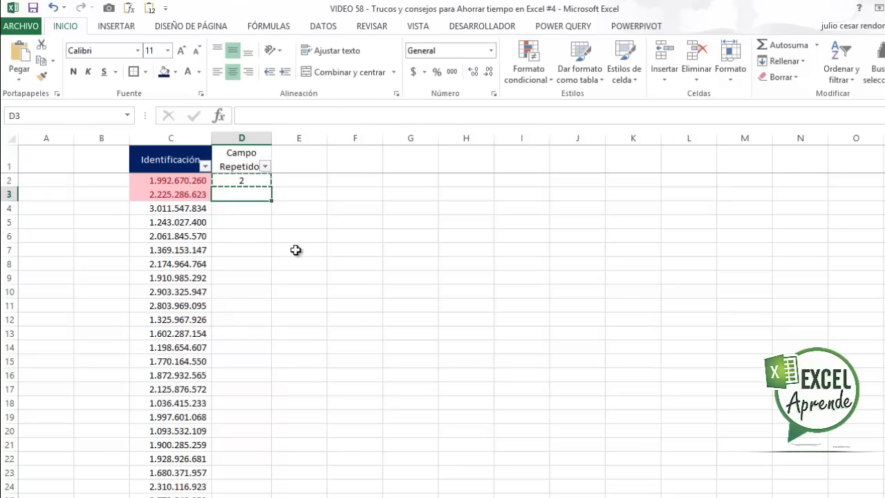
{"action": "key", "text": "shift+Down"}
{"action": "key", "text": "shift+Down"}
{"action": "key", "text": "shift+Down"}
{"action": "key", "text": "shift+Down"}
{"action": "key", "text": "shift+Down"}
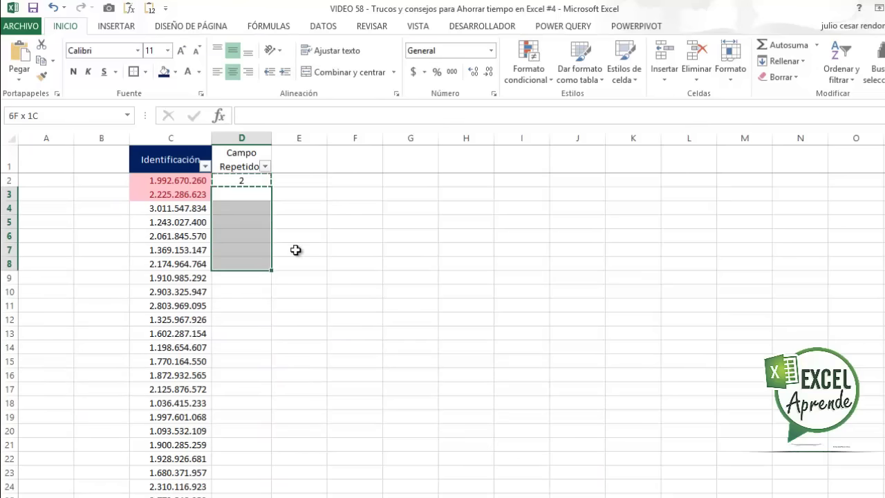
{"action": "key", "text": "shift+Page_Down"}
{"action": "key", "text": "shift+Page_Down"}
{"action": "key", "text": "ctrl+v"}
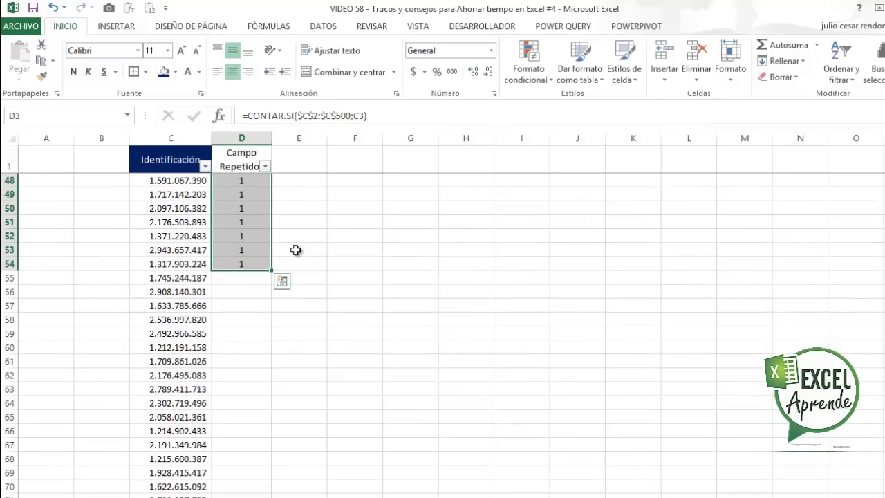
{"action": "key", "text": "ctrl+Up"}
{"action": "key", "text": "Down"}
{"action": "key", "text": "Down"}
{"action": "key", "text": "ctrl+shift+Down"}
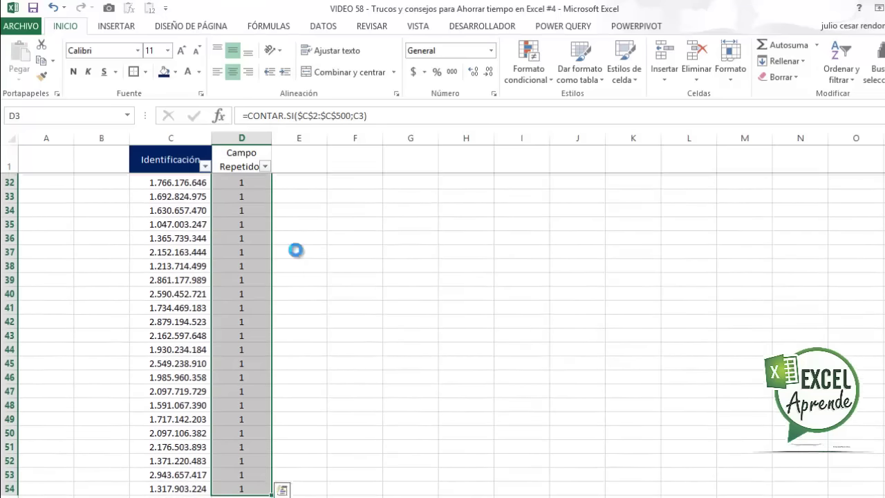
{"action": "key", "text": "Delete"}
{"action": "key", "text": "ctrl+Up"}
{"action": "key", "text": "Down"}
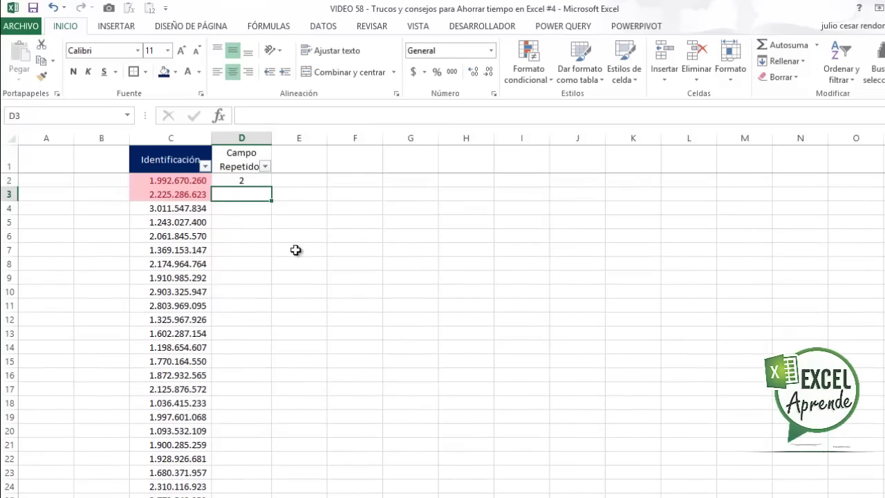
{"action": "key", "text": "Up"}
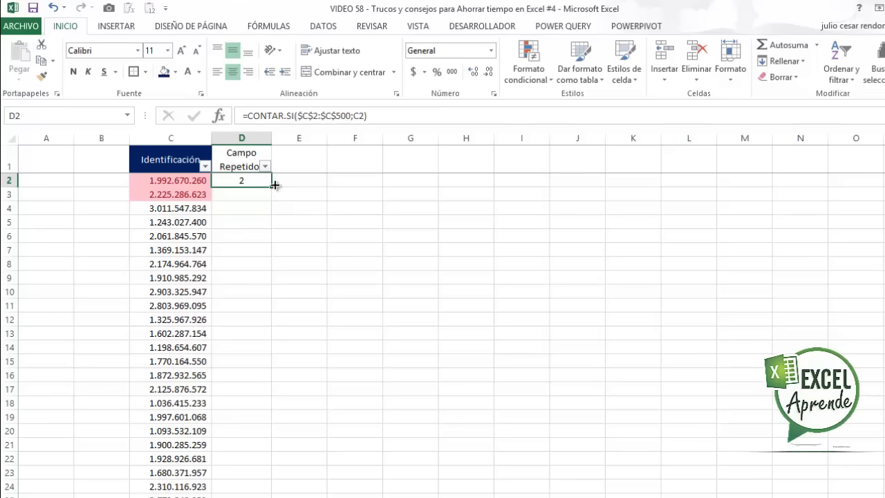
Step: Fill the D2 CONTAR.SI count down to D500 and jump to the last row to verify
{"action": "double_click", "coordinate": [273, 187]}
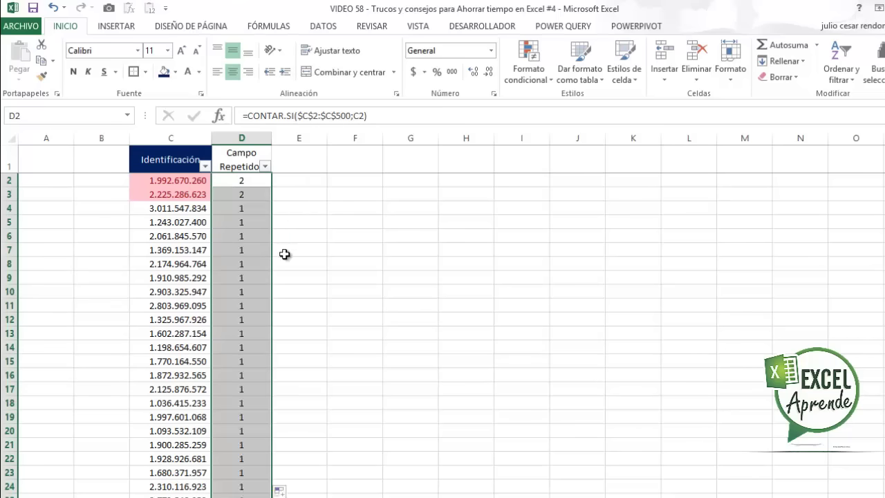
{"action": "key", "text": "ctrl+Down"}
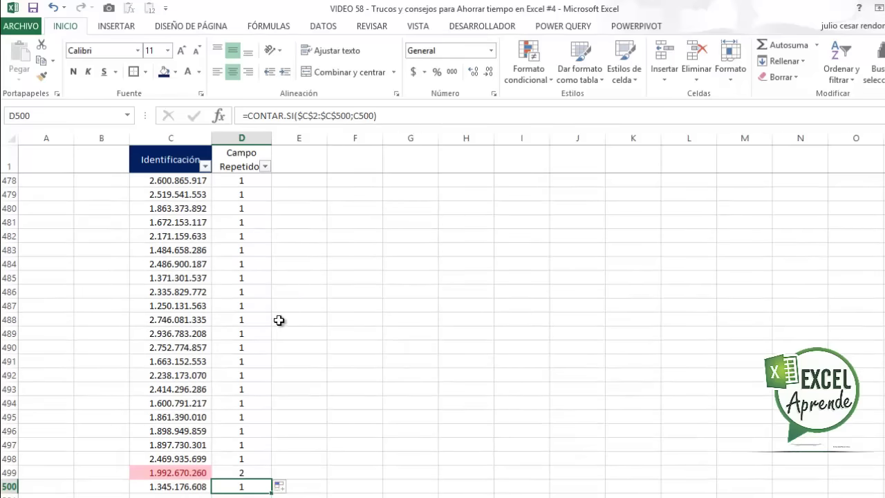